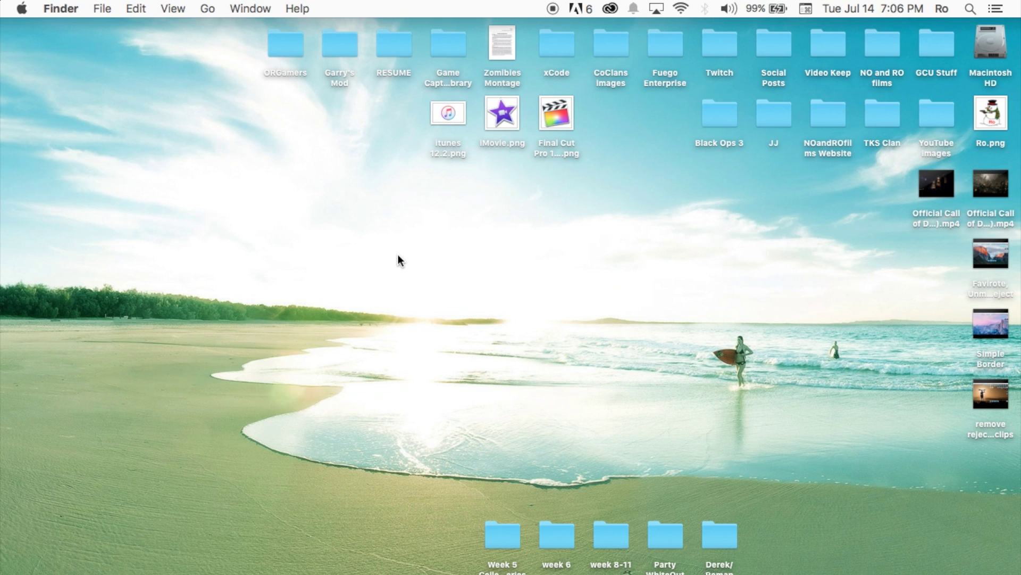
- Bring Final Cut Pro forward and set the browser filter to Hide Rejected, leaving 10 clips
mouse_move(2, 187)
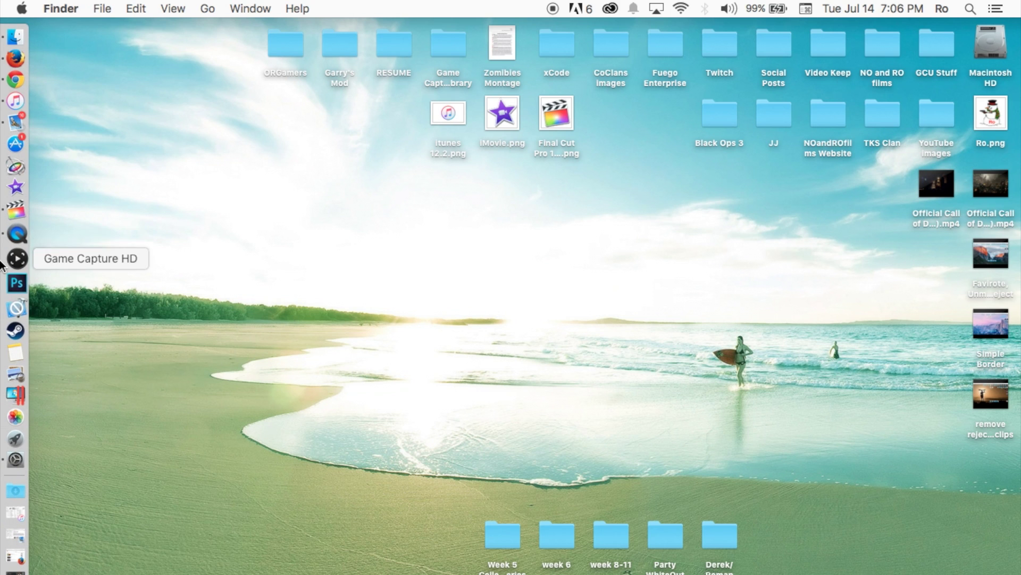
left_click(14, 220)
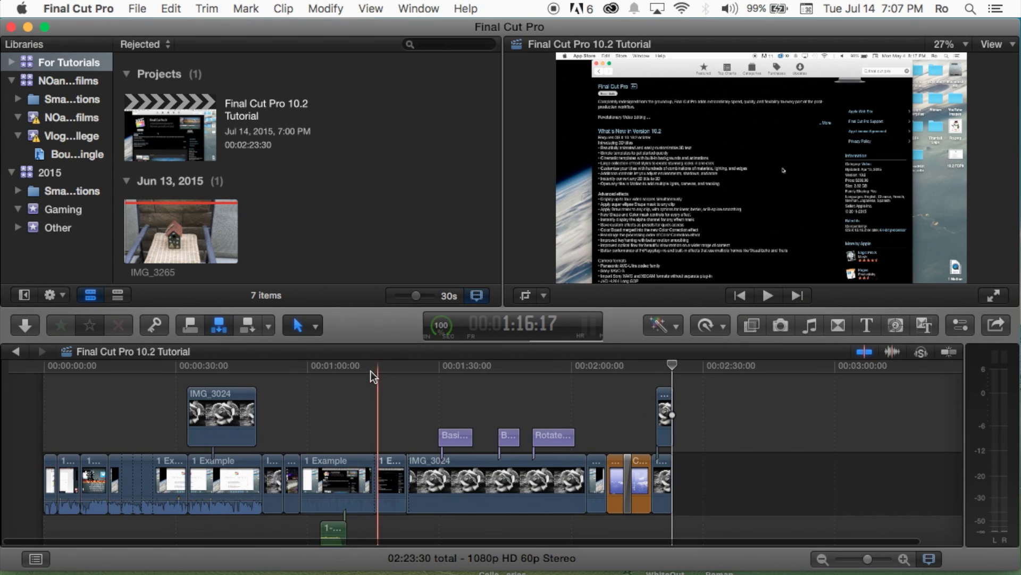
scroll(371, 371, "down", 1)
left_click(166, 45)
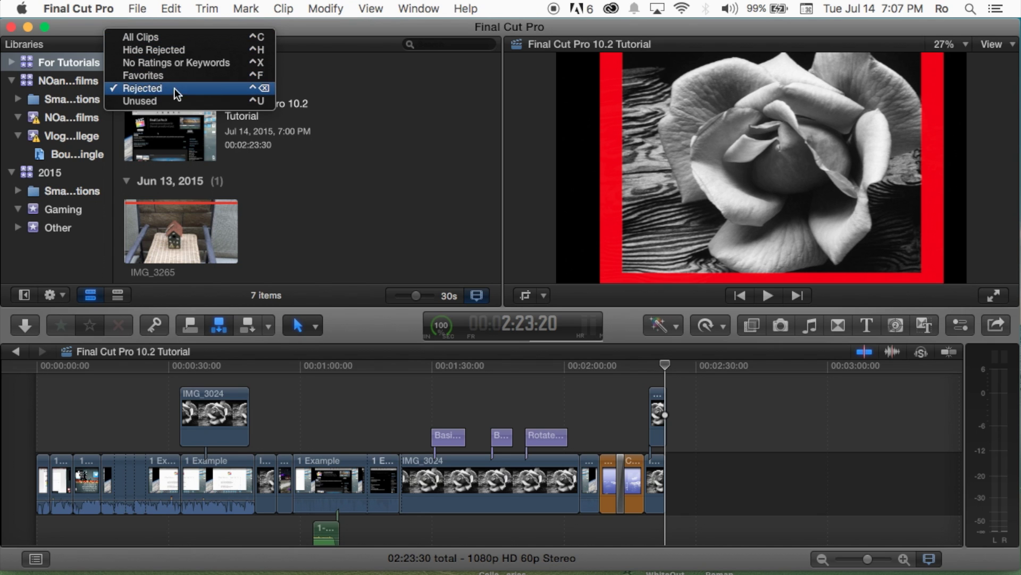
left_click(170, 36)
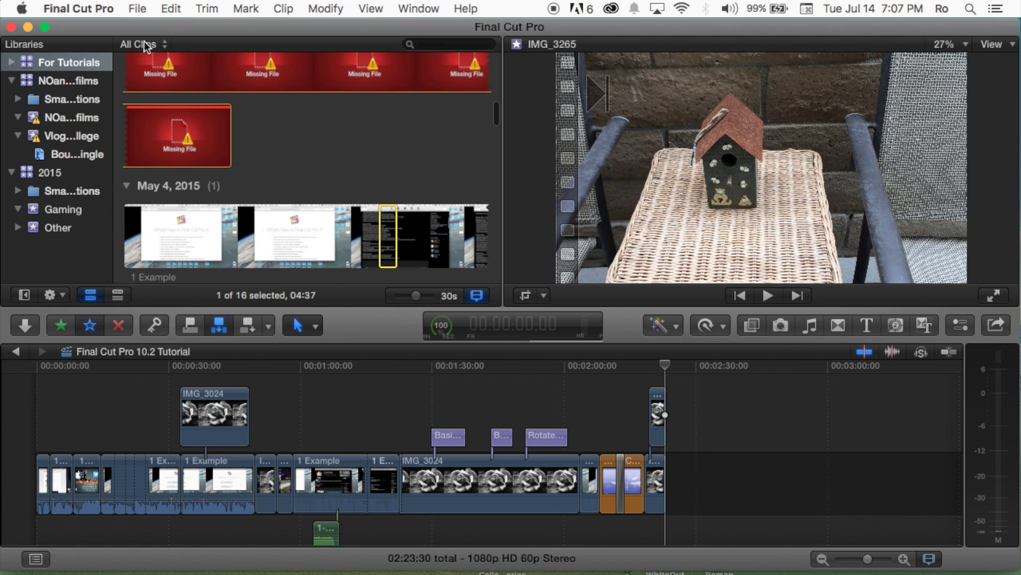
left_click(151, 42)
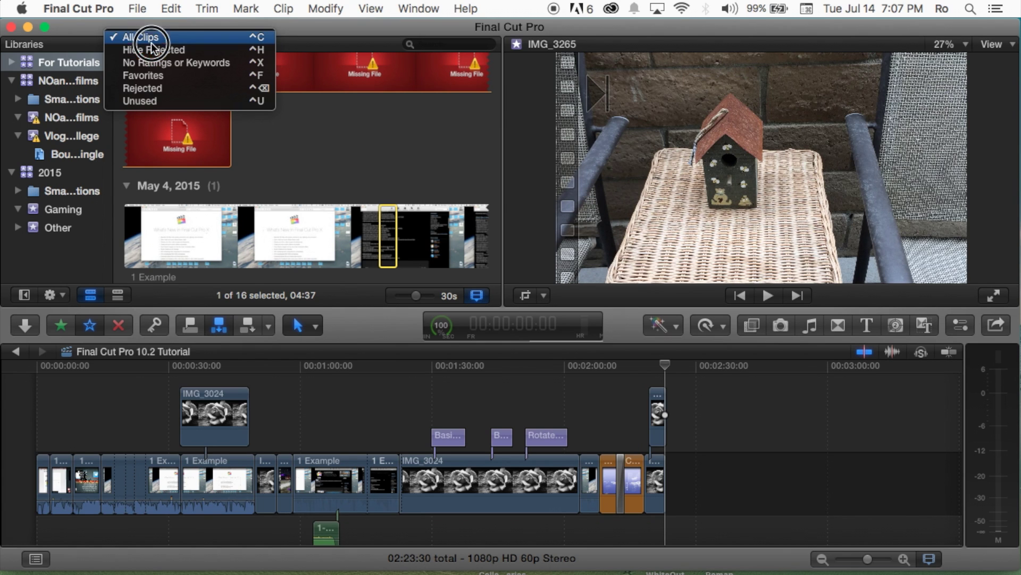
left_click(154, 52)
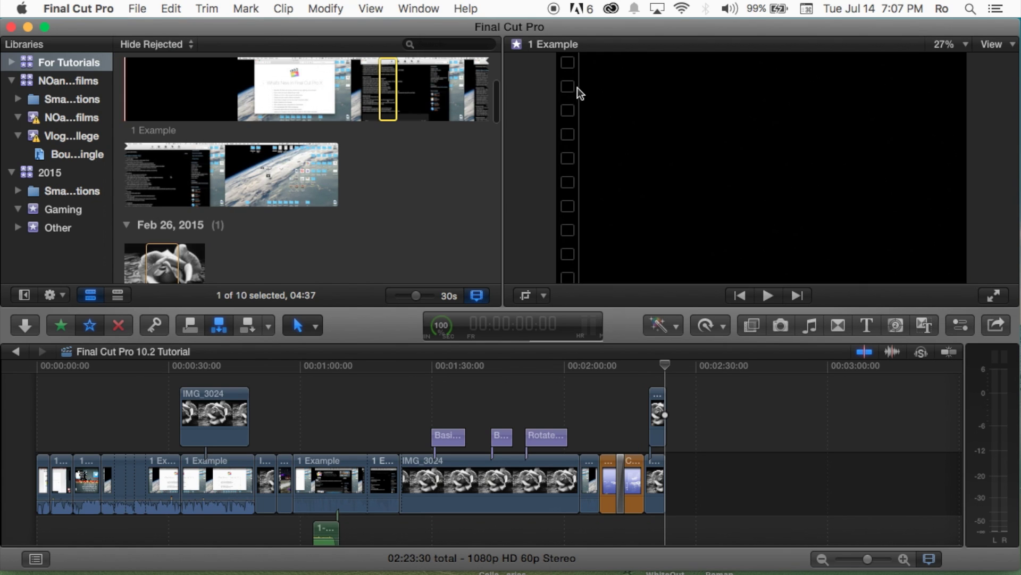
scroll(433, 154, "up", 5)
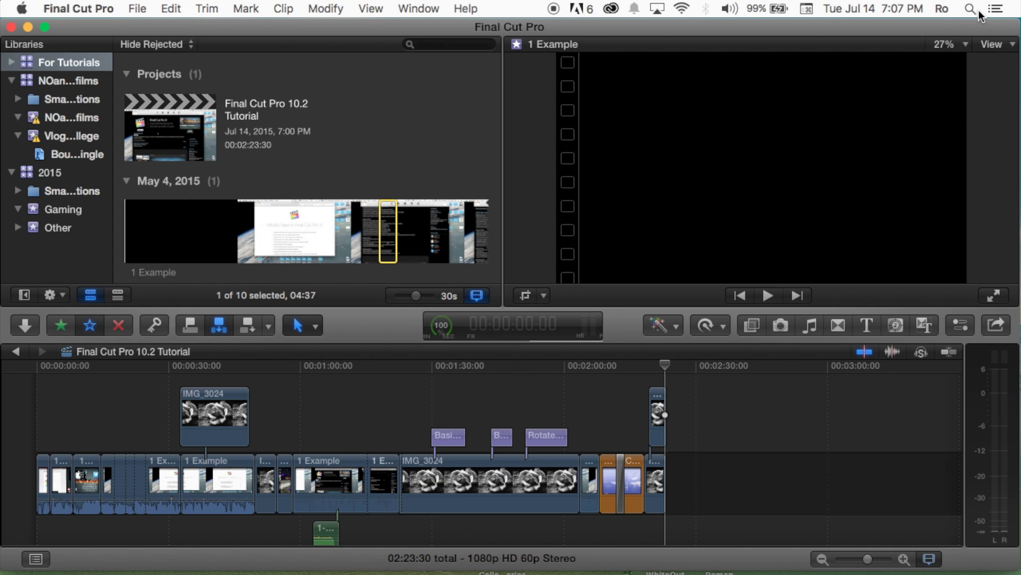
- Check Final Cut Pro's Dock menu, clear the browser selection, and start an empty Spotlight search
mouse_move(2, 181)
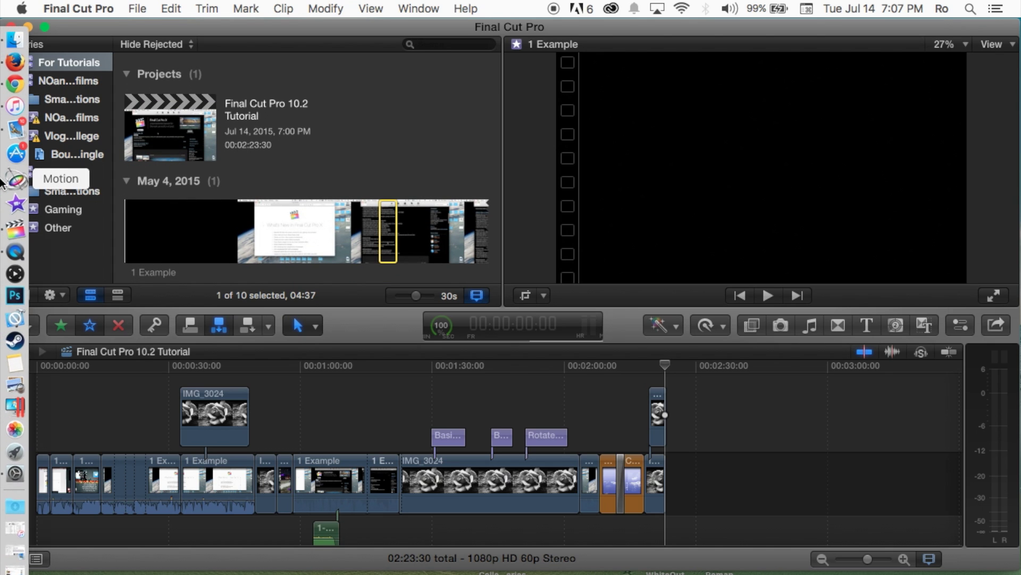
right_click(27, 231)
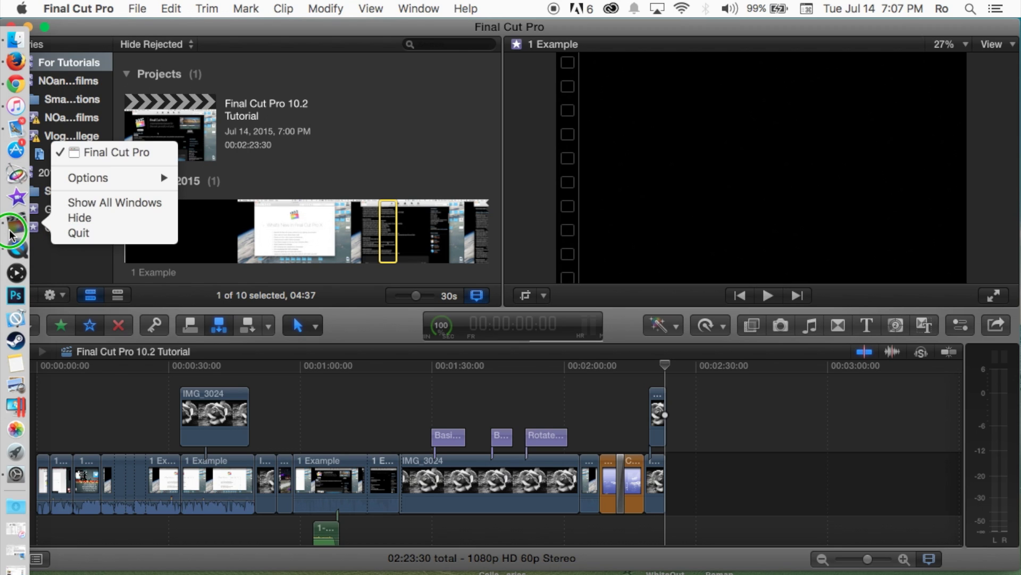
left_click(10, 234)
right_click(9, 234)
left_click(420, 126)
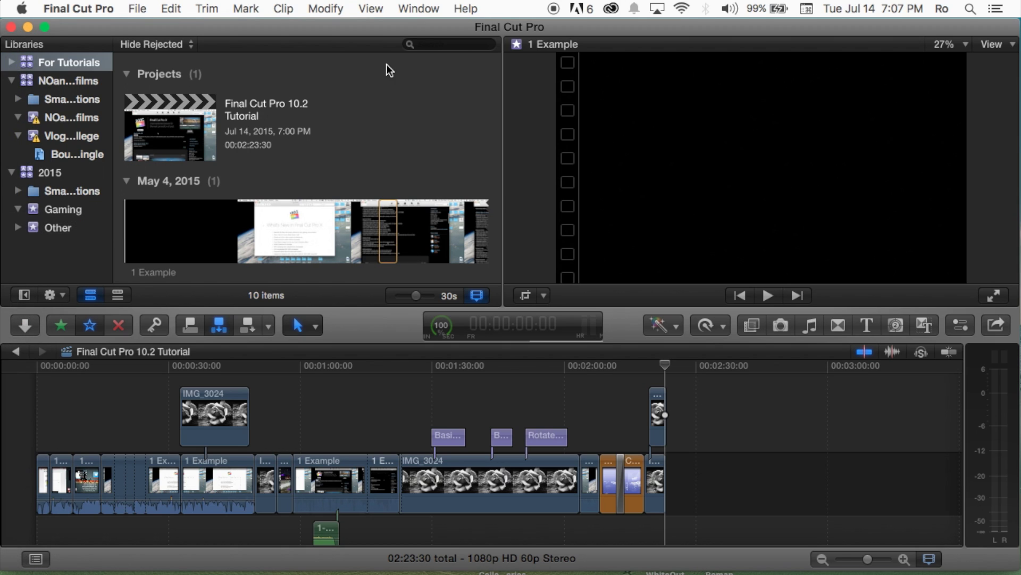
left_click(971, 9)
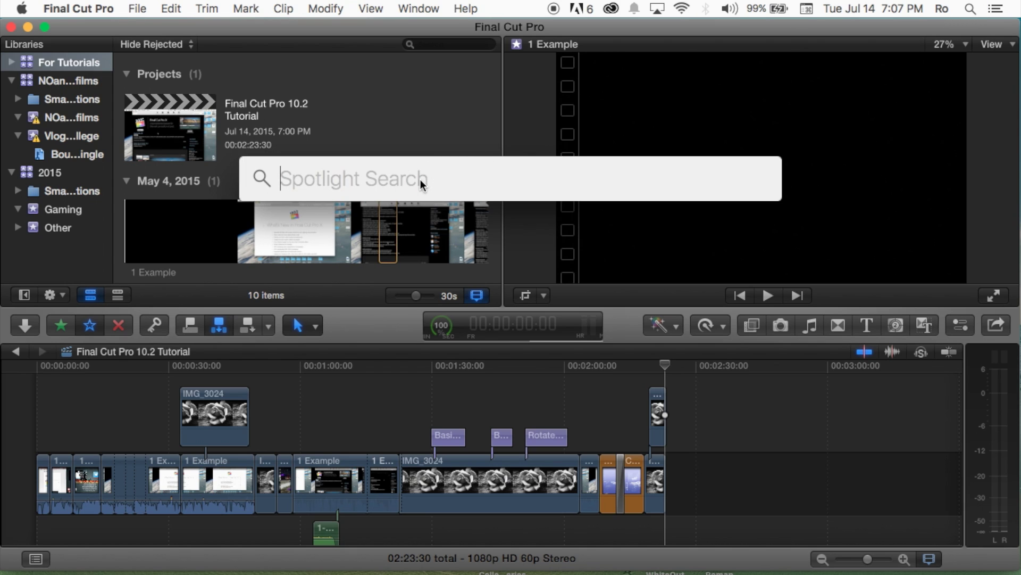
- Search Spotlight for 'Movies' and review the Movies folder top hit with its 12 items
type("Movie")
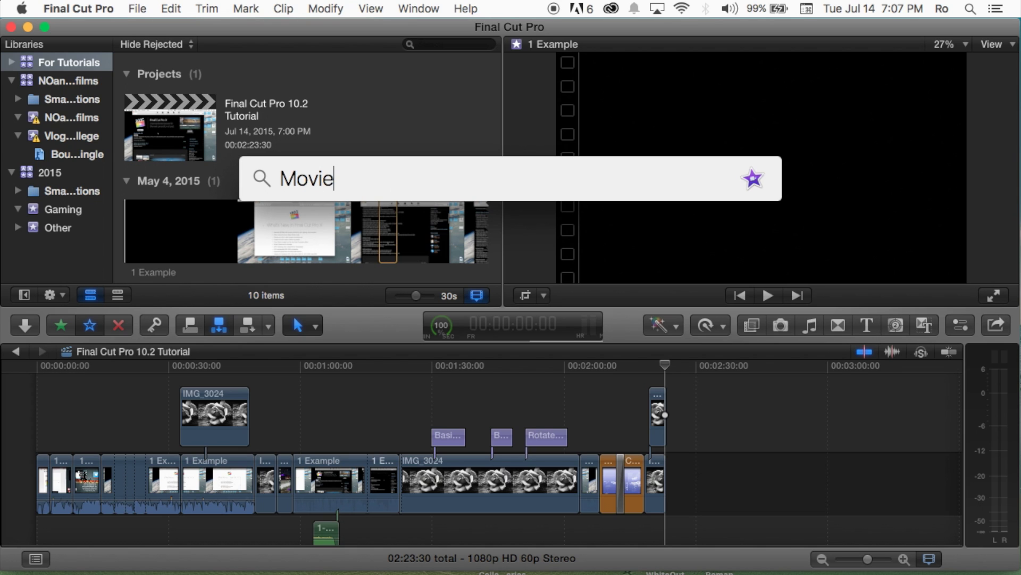
type("s")
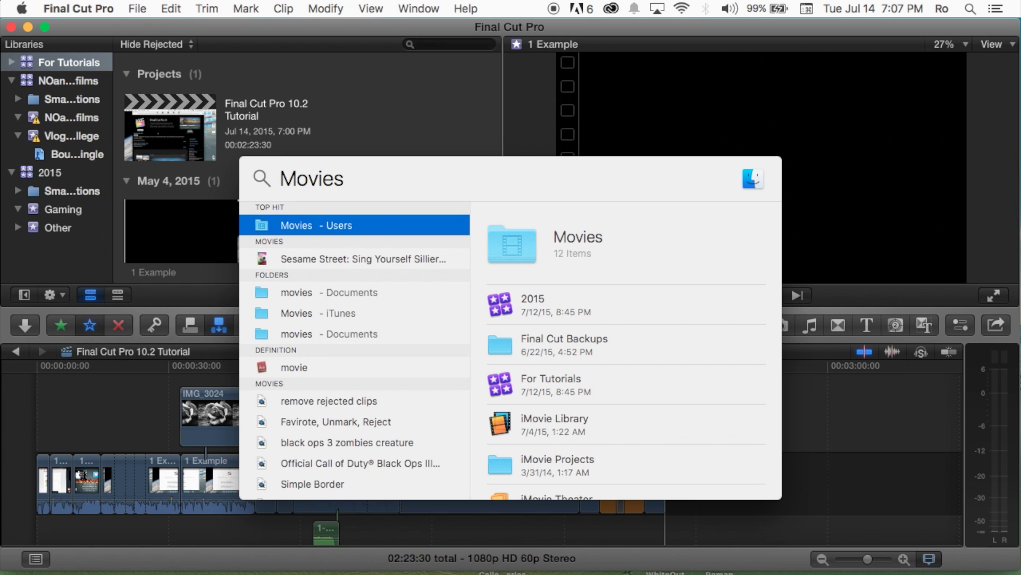
scroll(331, 308, "down", 5)
scroll(331, 308, "down", 3)
scroll(331, 308, "up", 10)
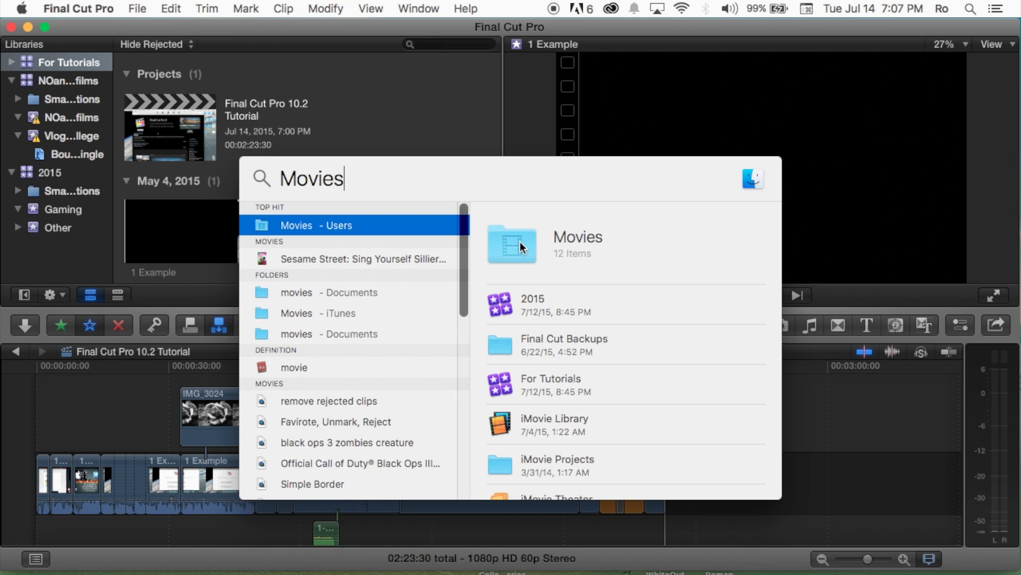
scroll(658, 418, "down", 3)
scroll(658, 418, "down", 3)
scroll(658, 417, "up", 7)
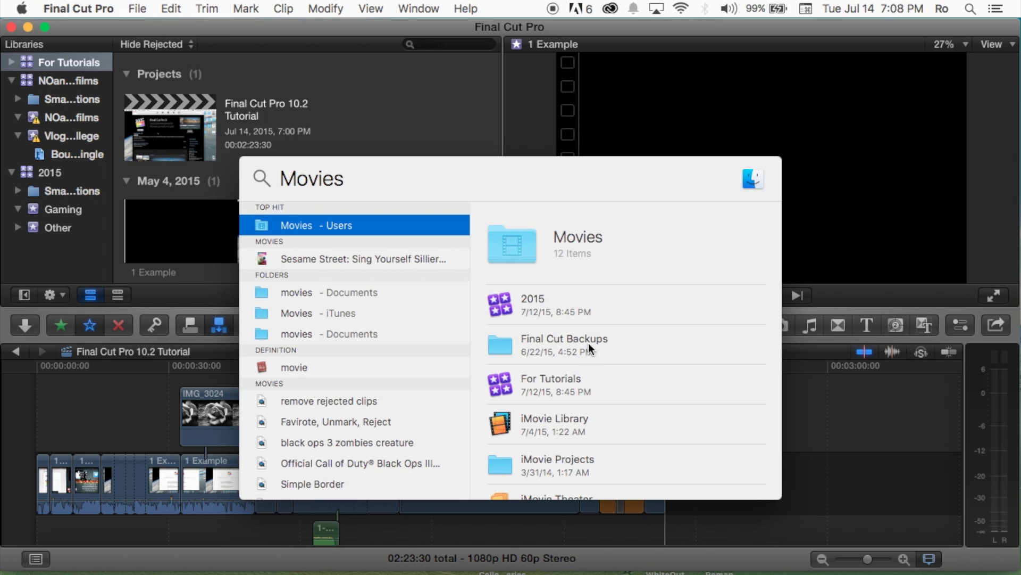
- Open the Movies folder in its own Finder window, move it aside, and minimize Final Cut Pro
double_click(295, 226)
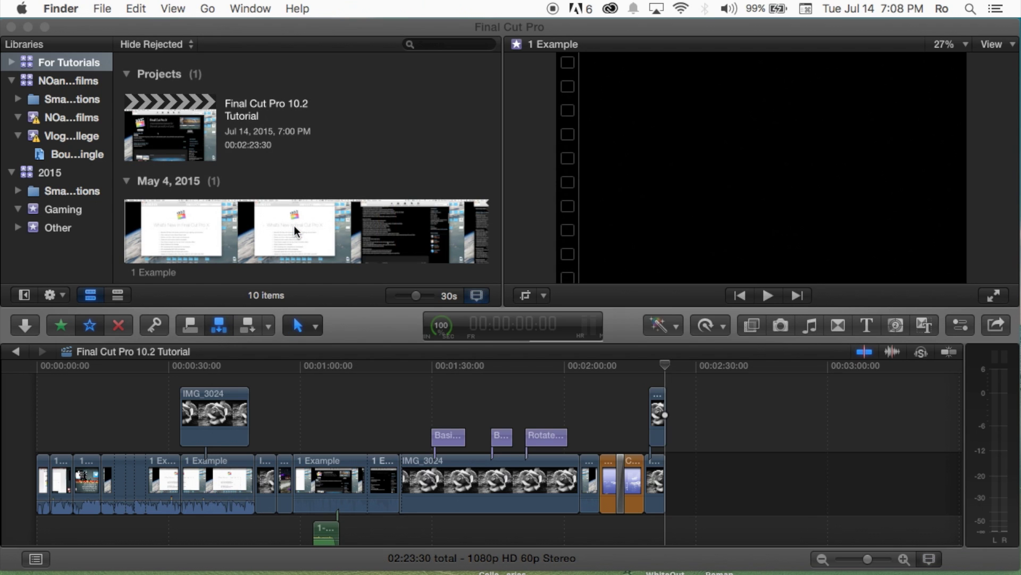
left_click_drag(489, 101, 595, 10)
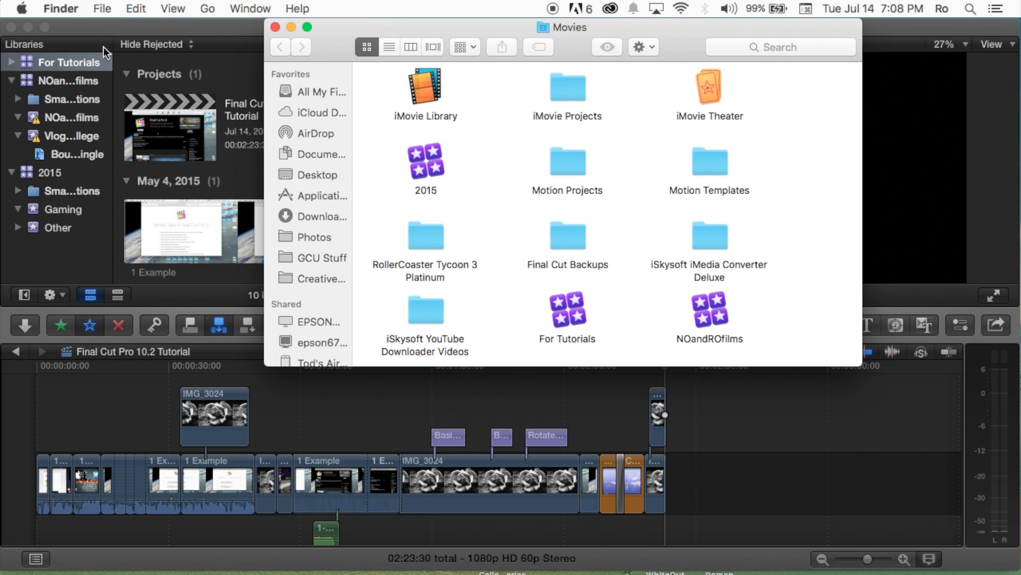
left_click(27, 27)
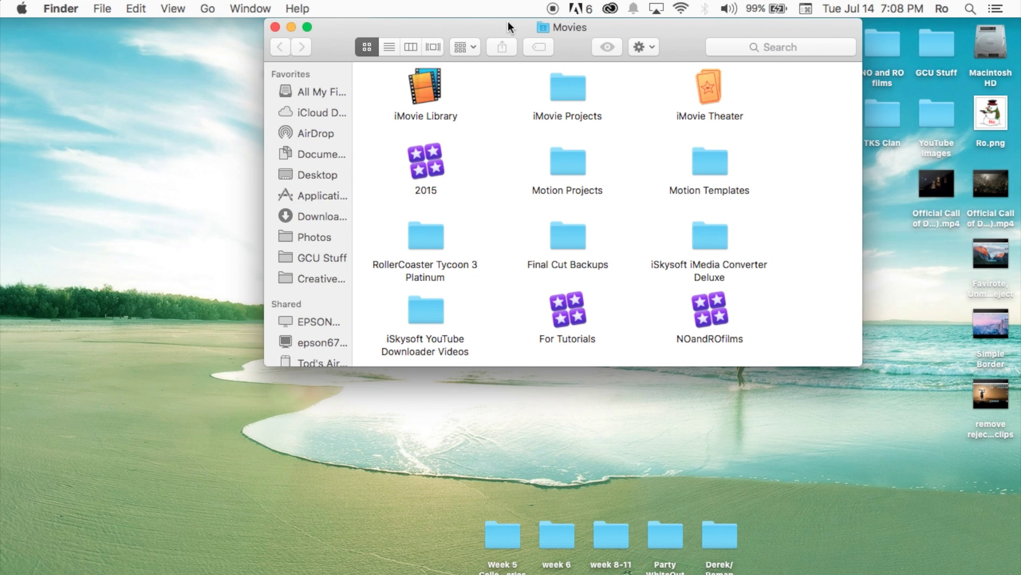
left_click_drag(508, 22, 452, 2)
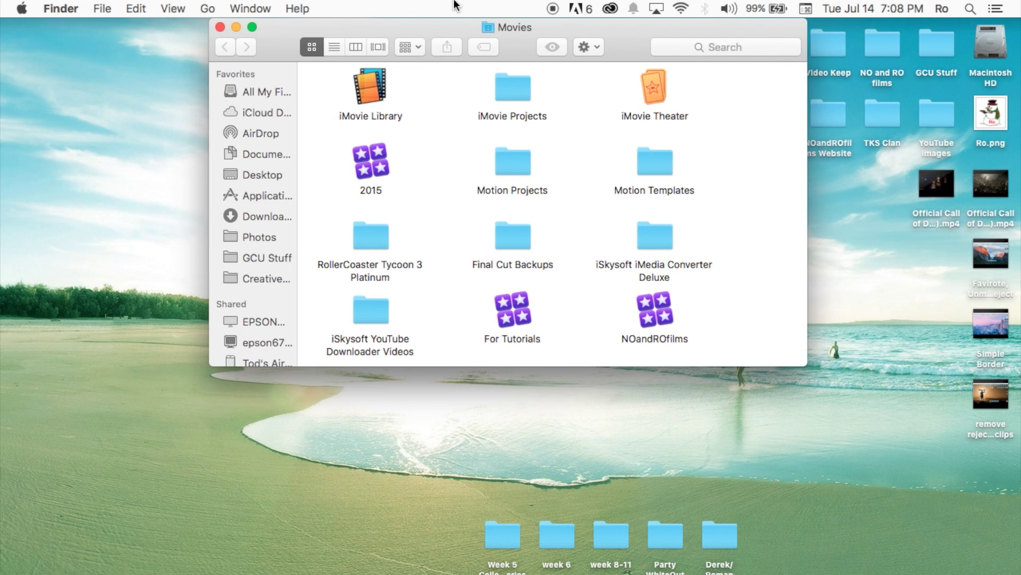
mouse_move(11, 393)
left_click(380, 177)
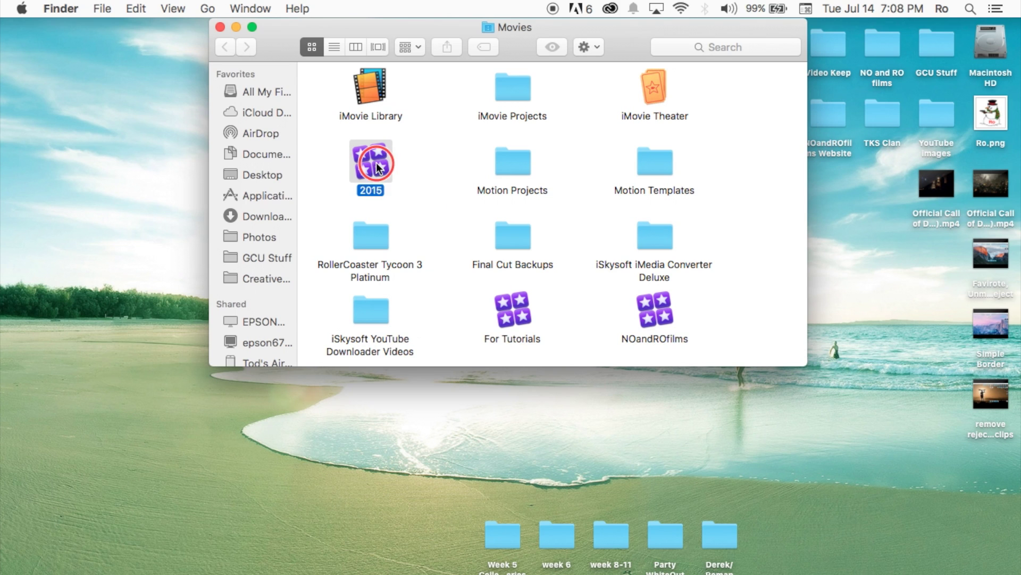
left_click(524, 319)
left_click(719, 307)
- In Final Cut Pro, select the For Tutorials library and look at the second library's projects
mouse_move(2, 138)
left_click(15, 215)
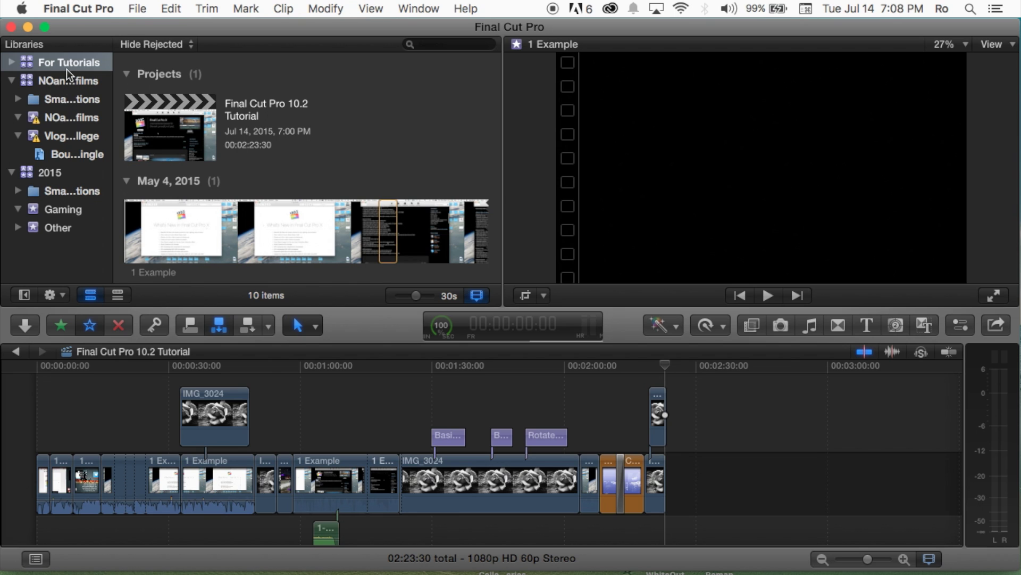
left_click(66, 64)
left_click(66, 82)
left_click(67, 64)
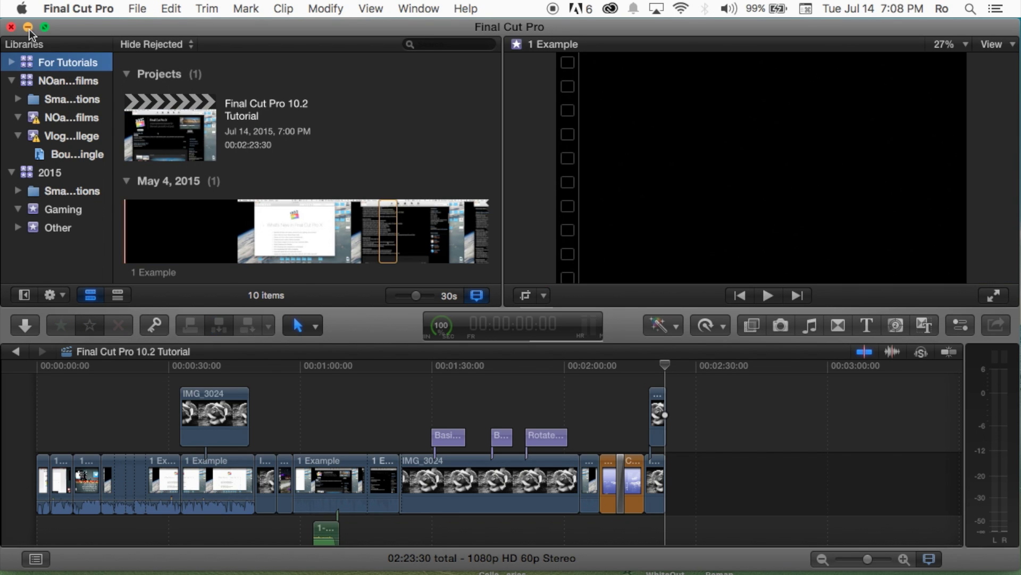
- Back in Movies, select the 2015, For Tutorials and NOandROfilms libraries in turn
left_click(28, 27)
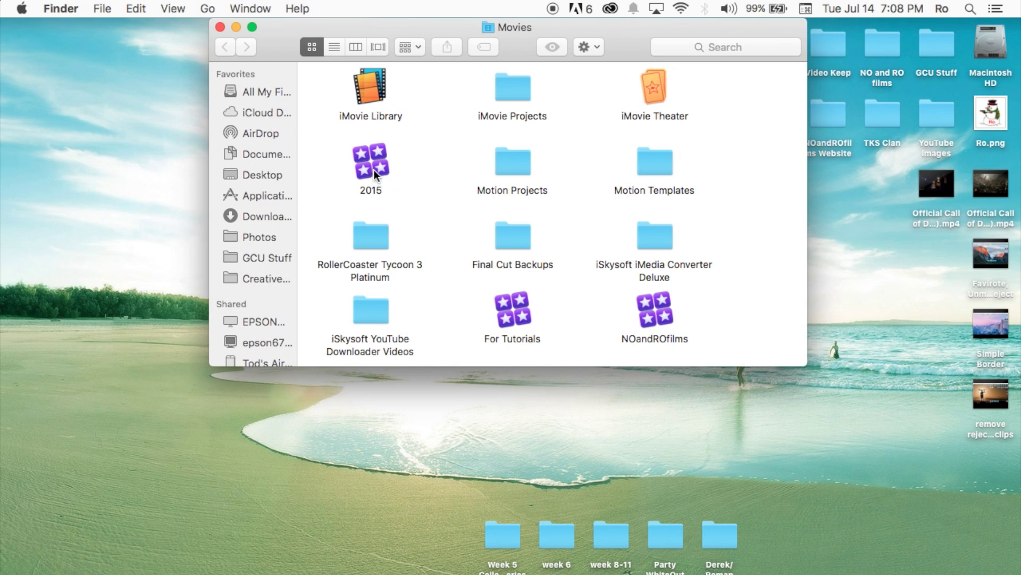
left_click(371, 165)
left_click(515, 311)
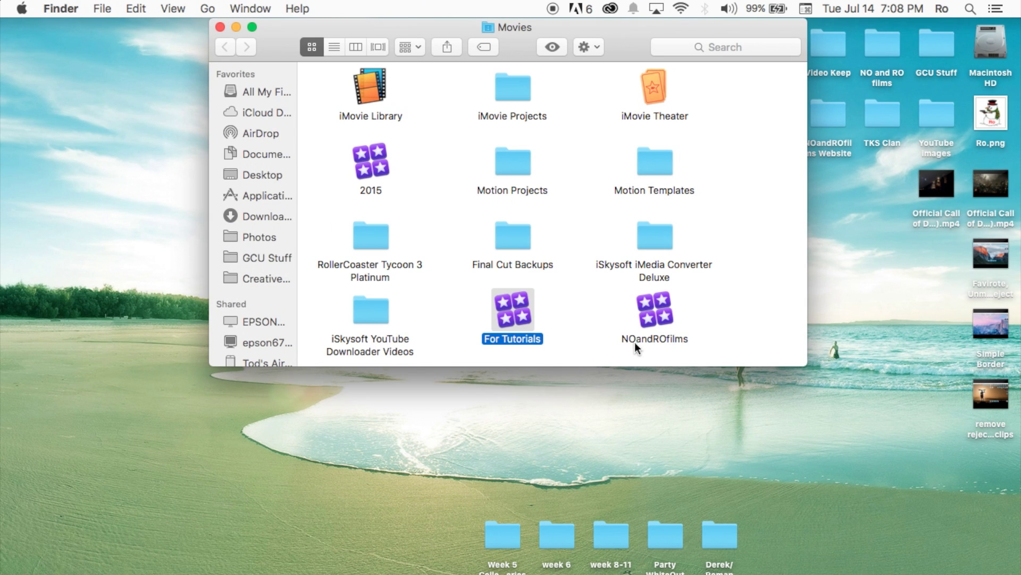
left_click(662, 317)
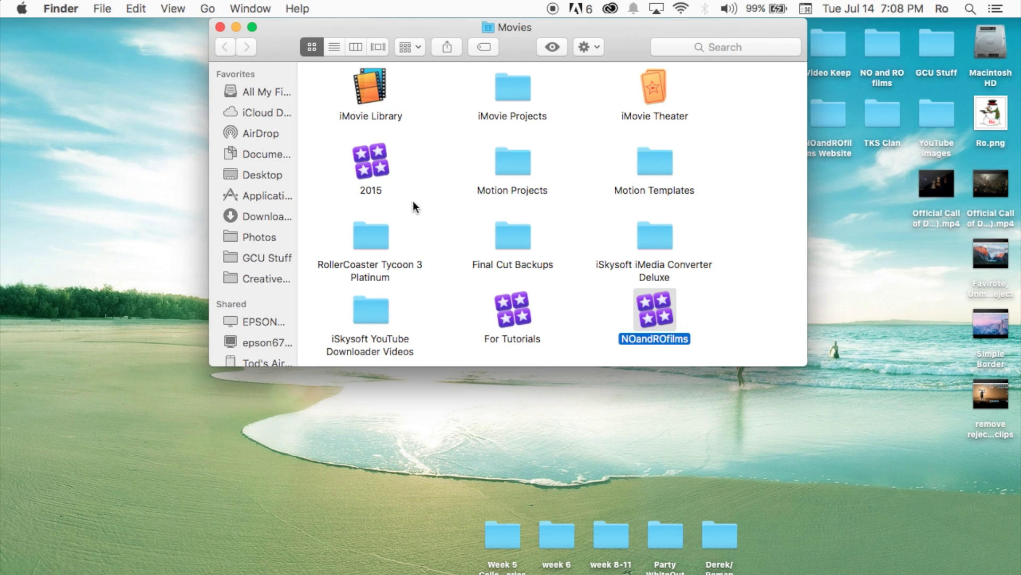
left_click(379, 162)
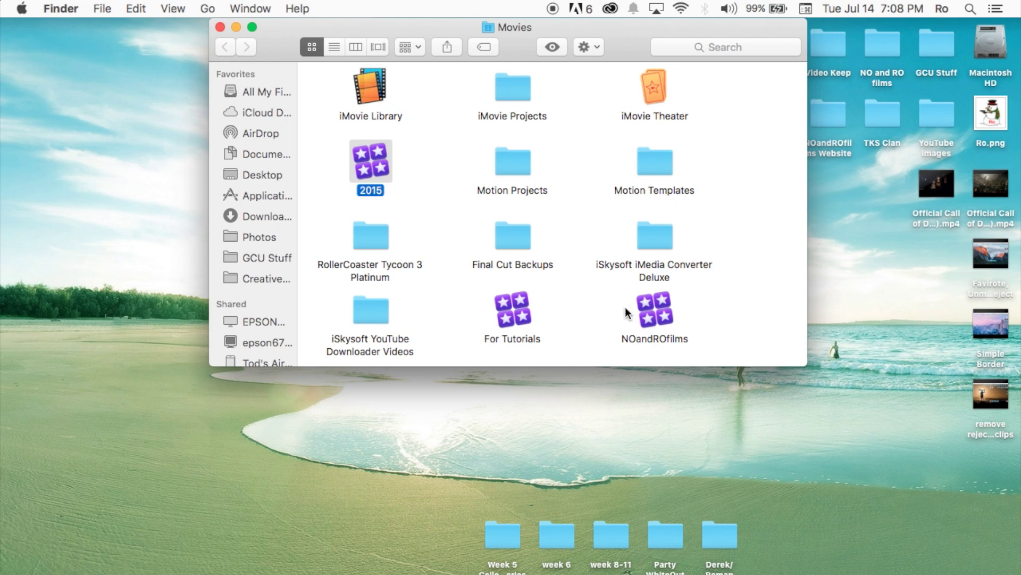
left_click(525, 304)
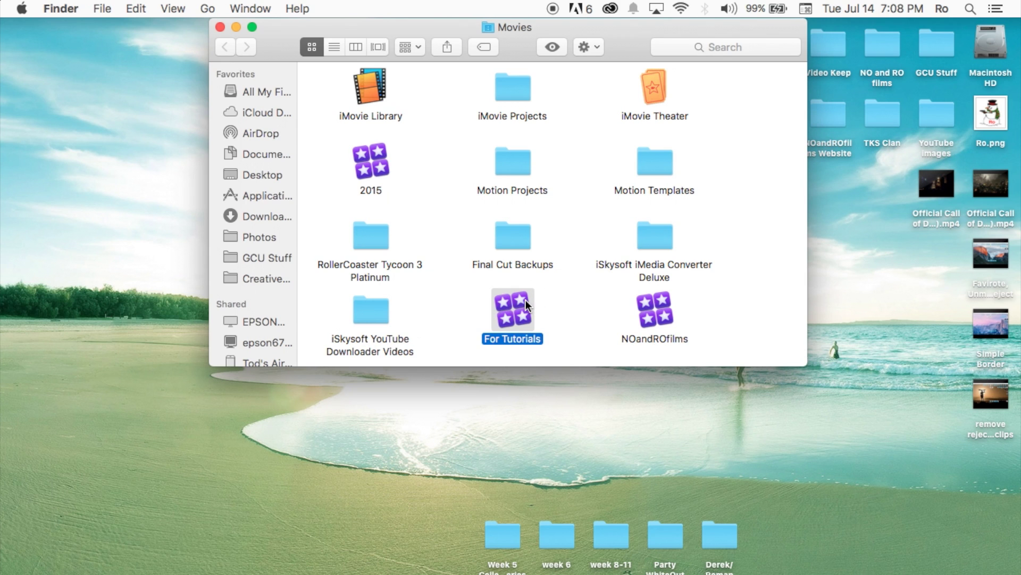
- Show the For Tutorials library's package contents and select the Other and Tutorial folders
right_click(525, 304)
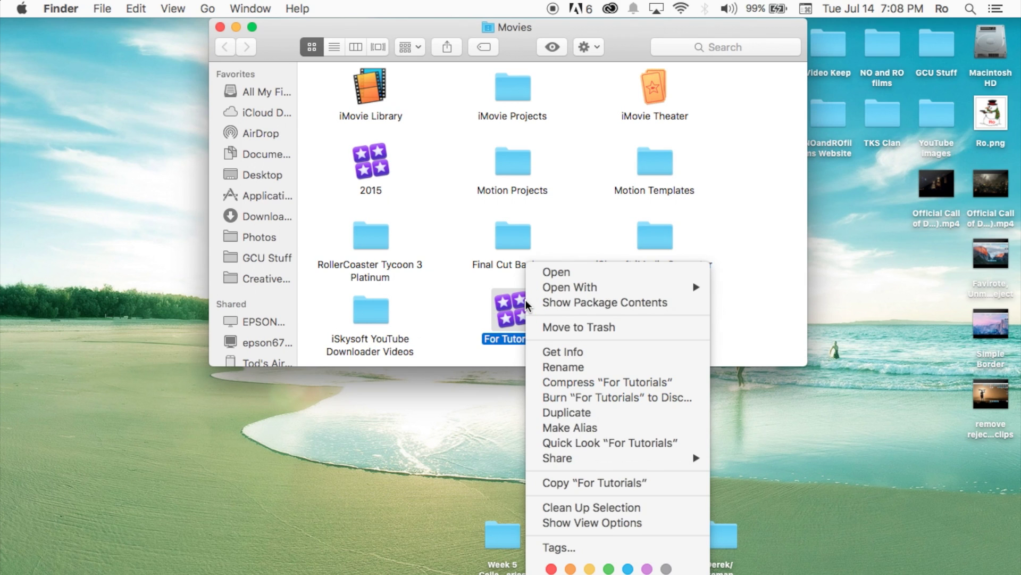
left_click(589, 307)
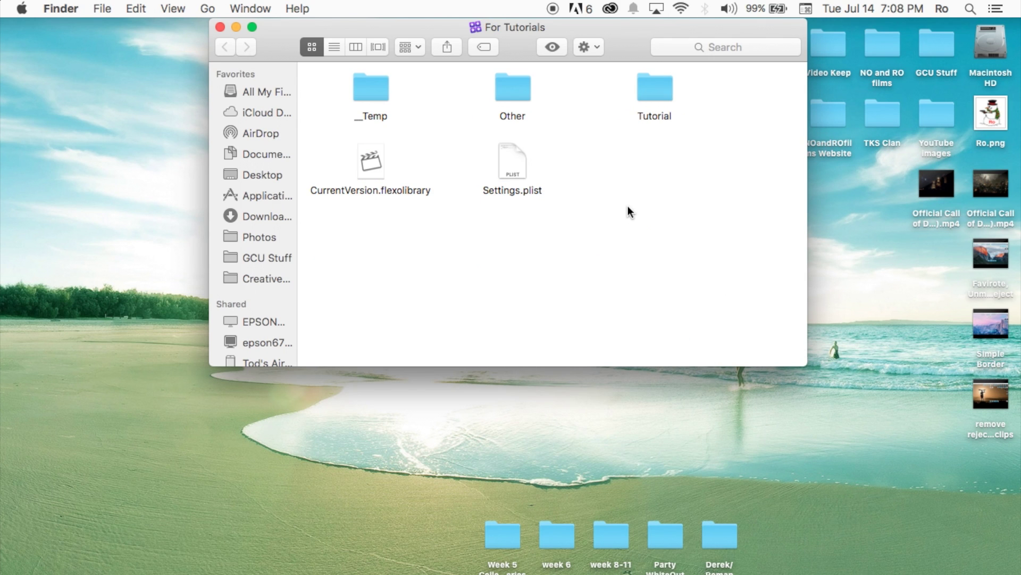
left_click(522, 95)
left_click(659, 100)
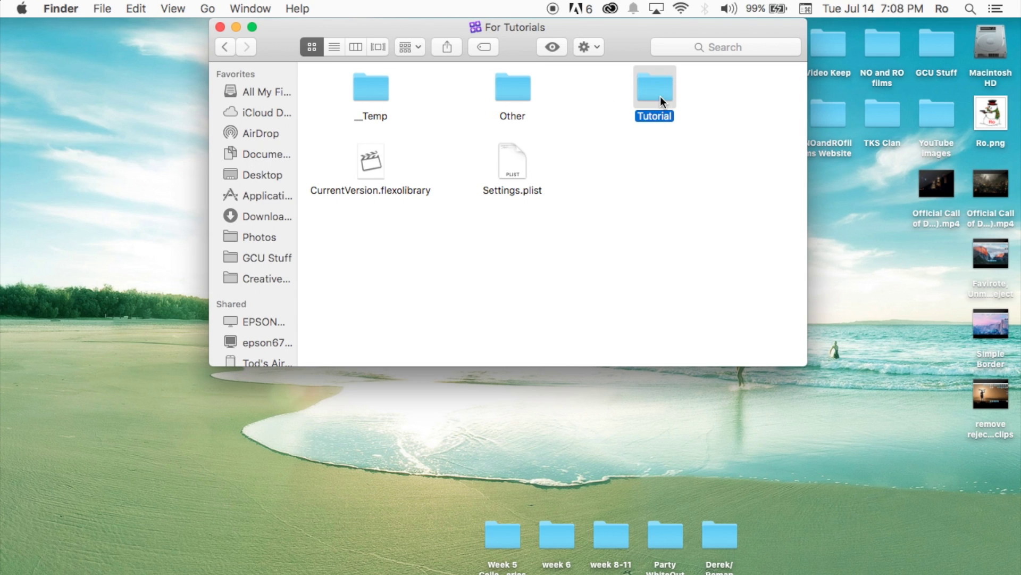
- In Final Cut Pro, expand For Tutorials and view the Other, then Tutorial, event clips
mouse_move(2, 159)
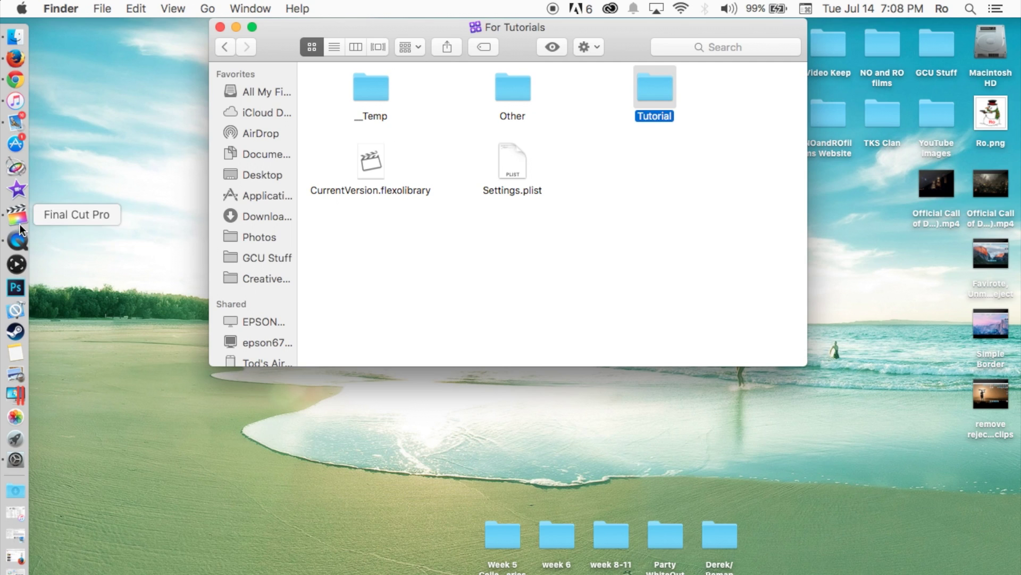
left_click(16, 215)
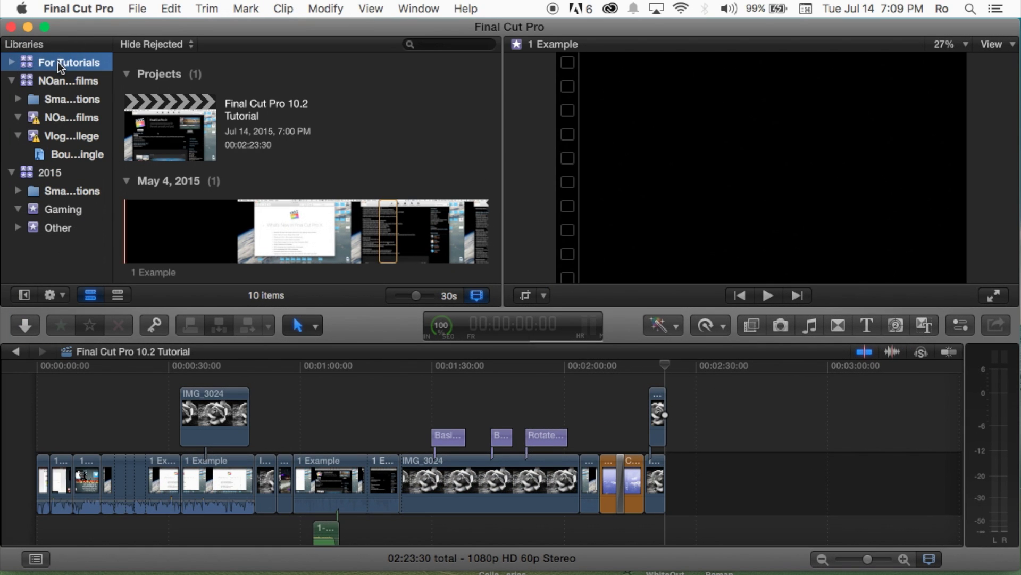
left_click(49, 65)
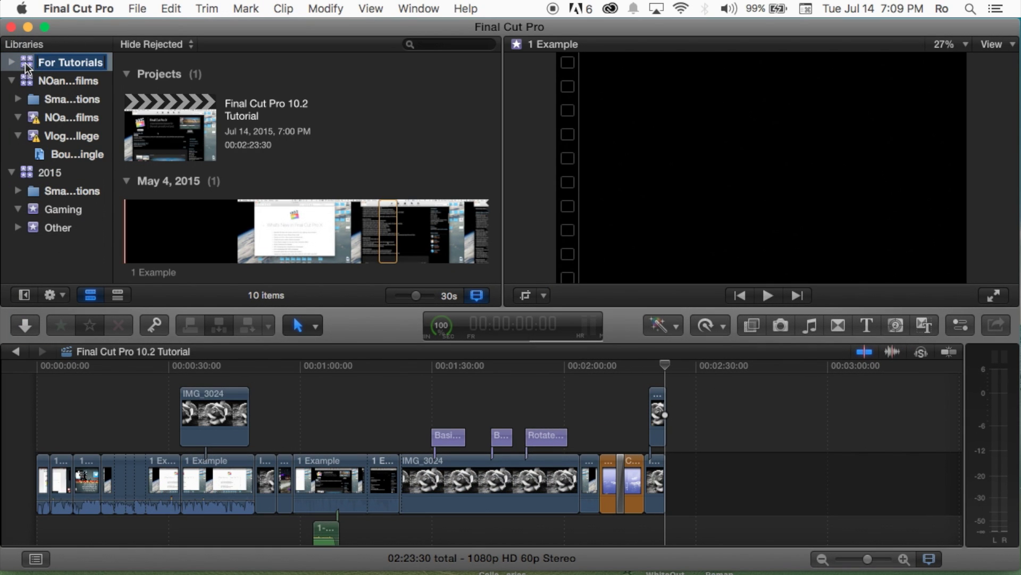
key("Return")
left_click(11, 64)
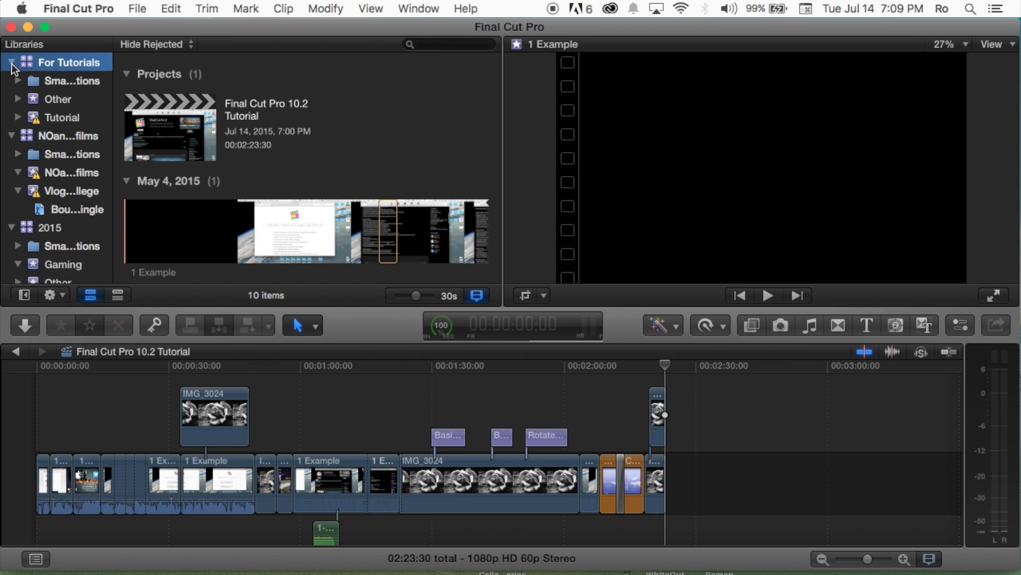
left_click(49, 105)
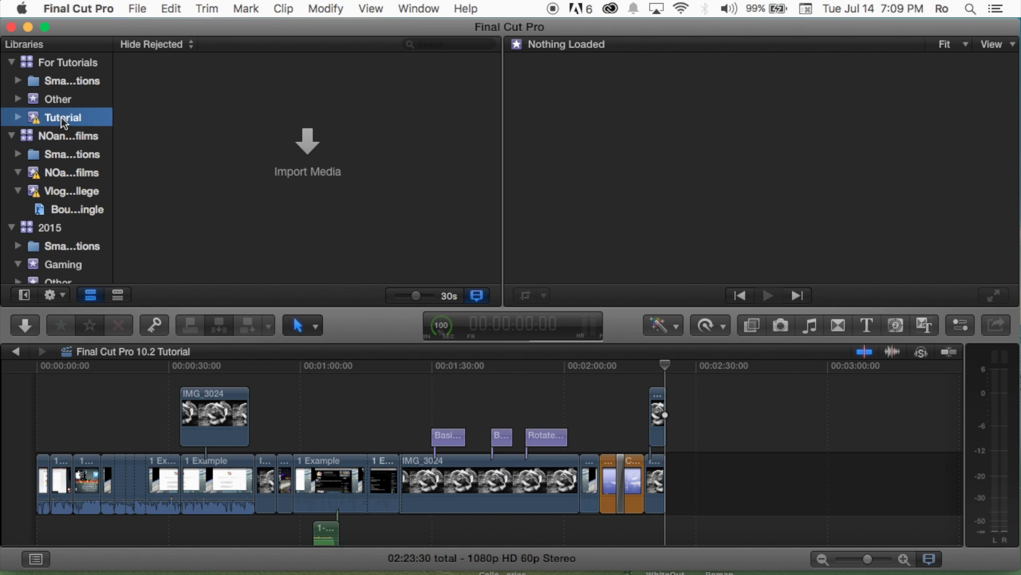
left_click(62, 117)
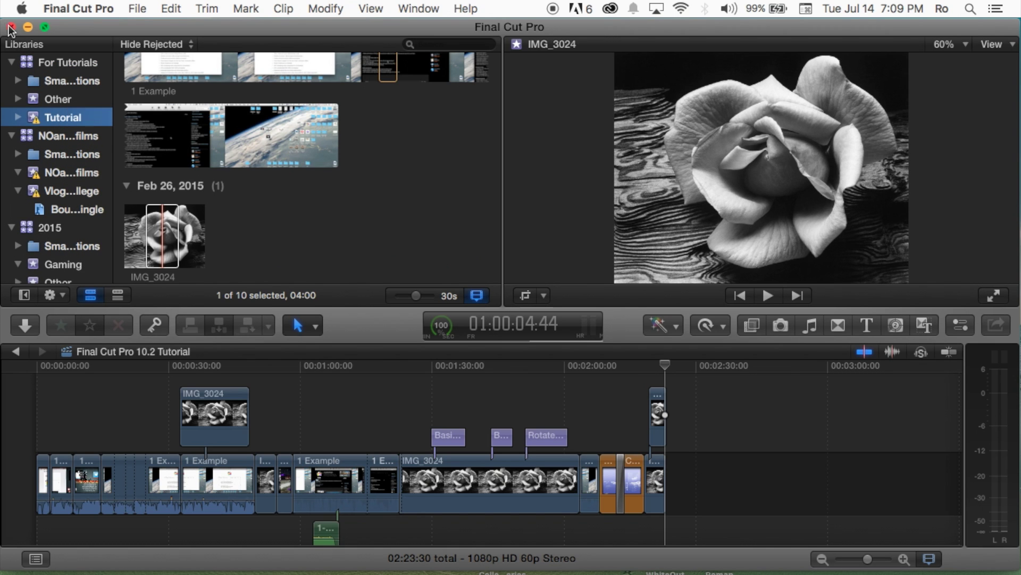
- Minimize Final Cut Pro and open Tutorial, then Original Media, in Finder to view the source files
left_click(27, 28)
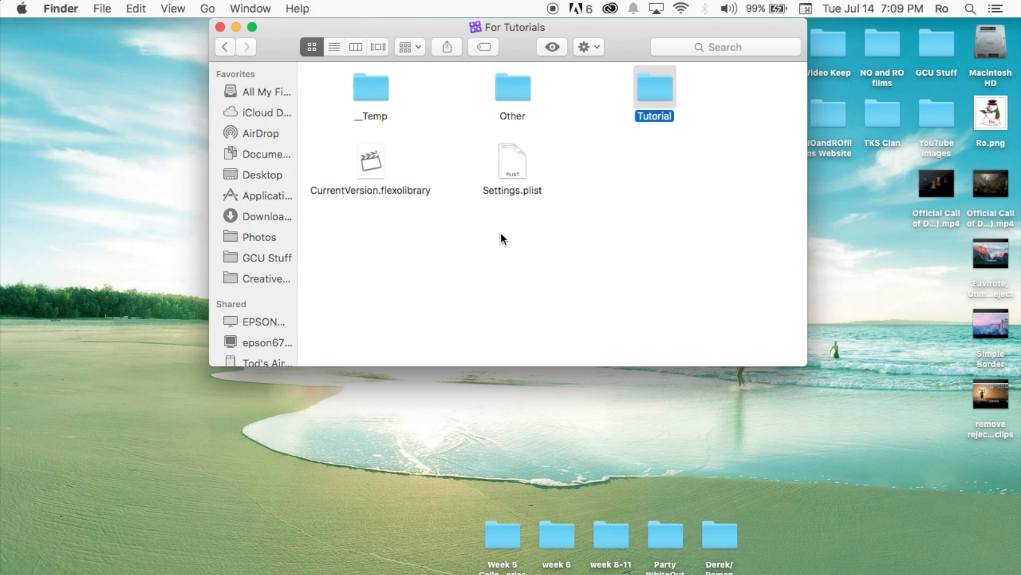
left_click(583, 95)
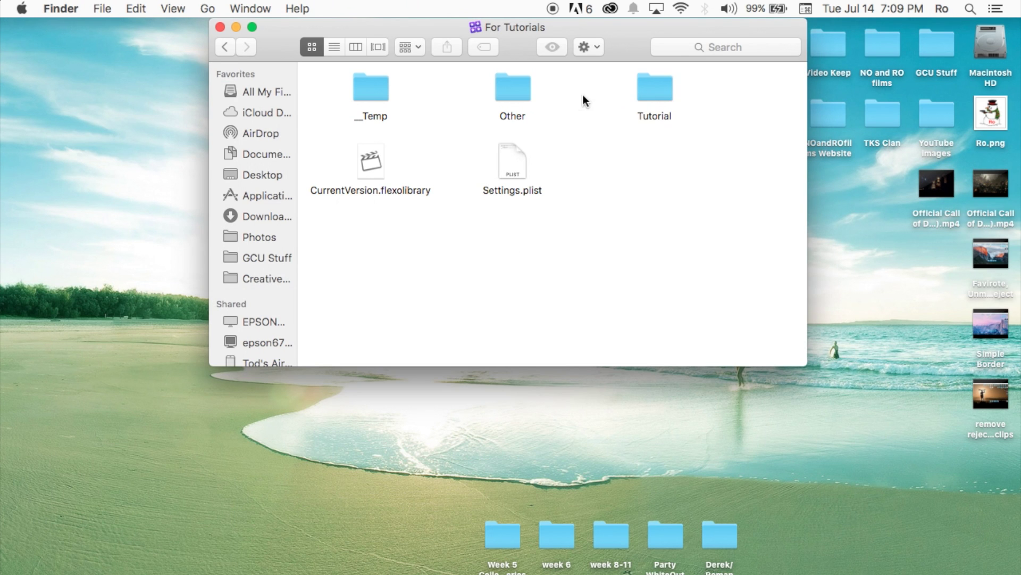
double_click(655, 88)
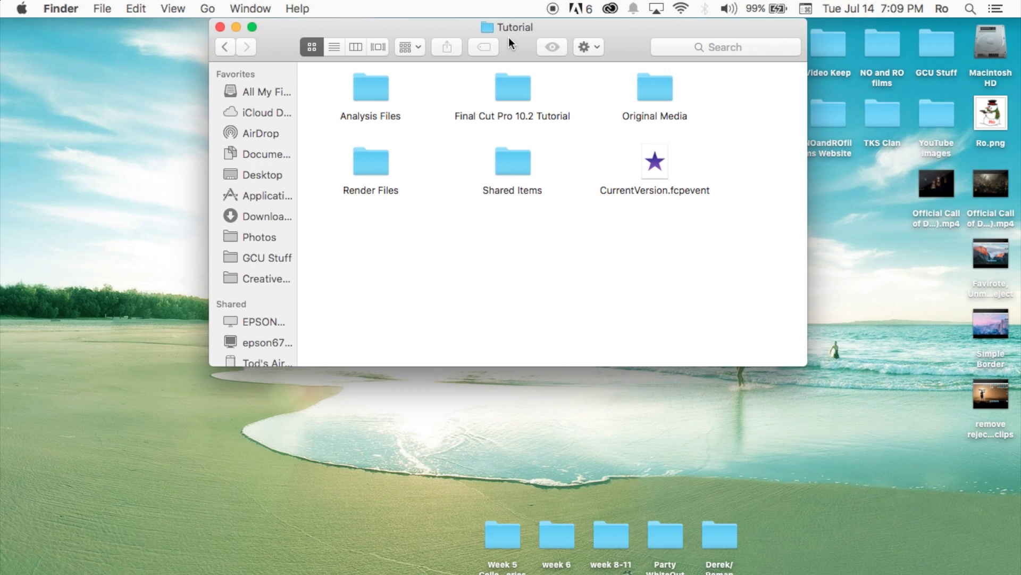
double_click(665, 87)
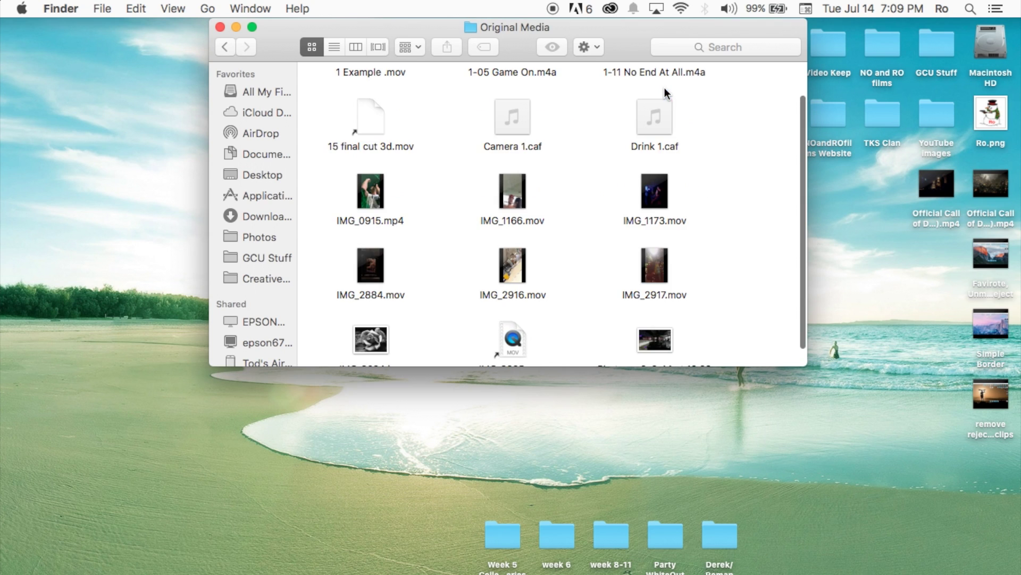
scroll(532, 269, "down", 2)
scroll(532, 269, "up", 3)
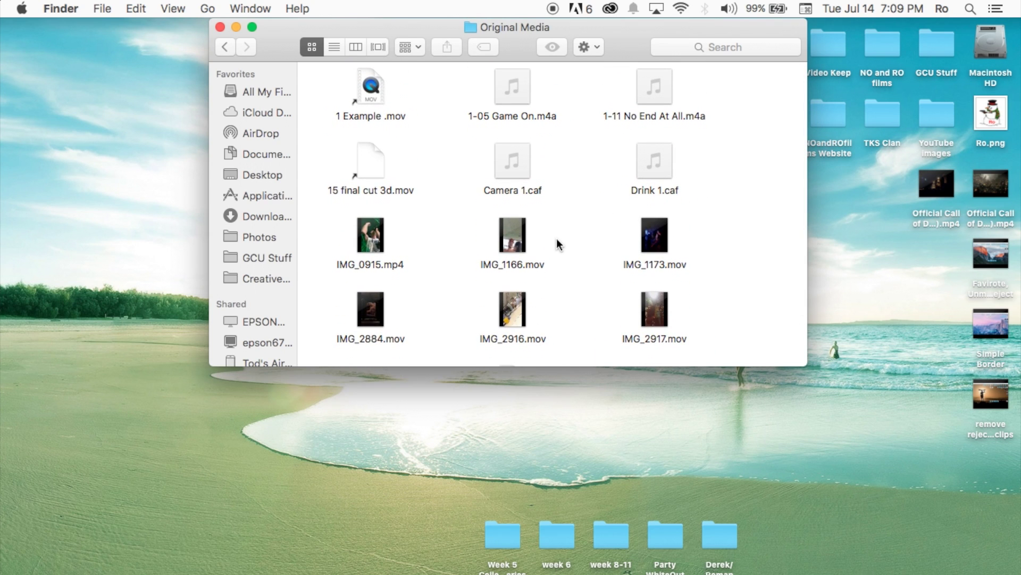
scroll(512, 200, "down", 5)
scroll(589, 245, "up", 5)
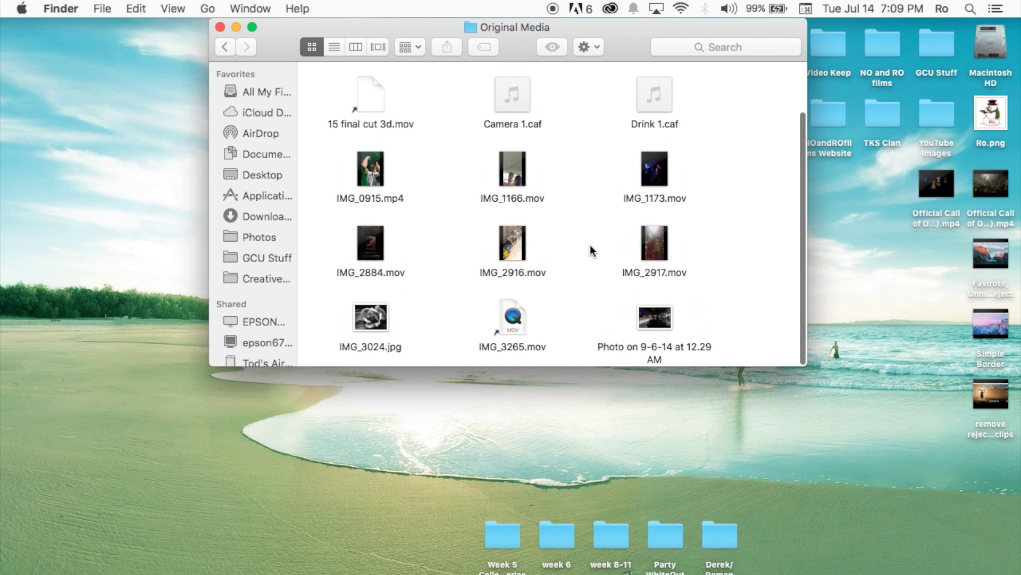
- Go back three levels to the Movies folder and check the NOandROfilms library's context menu
left_click(229, 52)
left_click(228, 52)
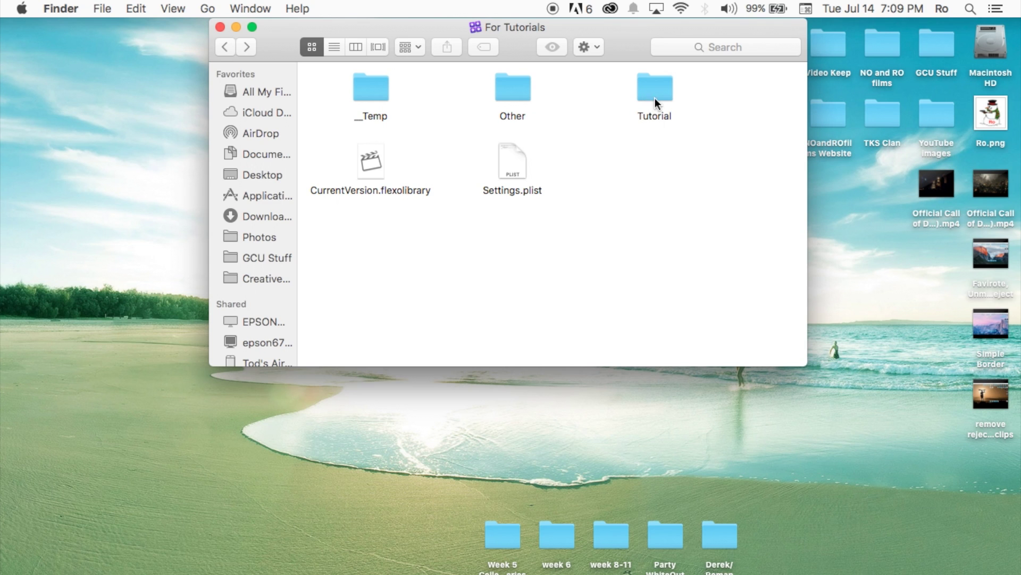
left_click(228, 53)
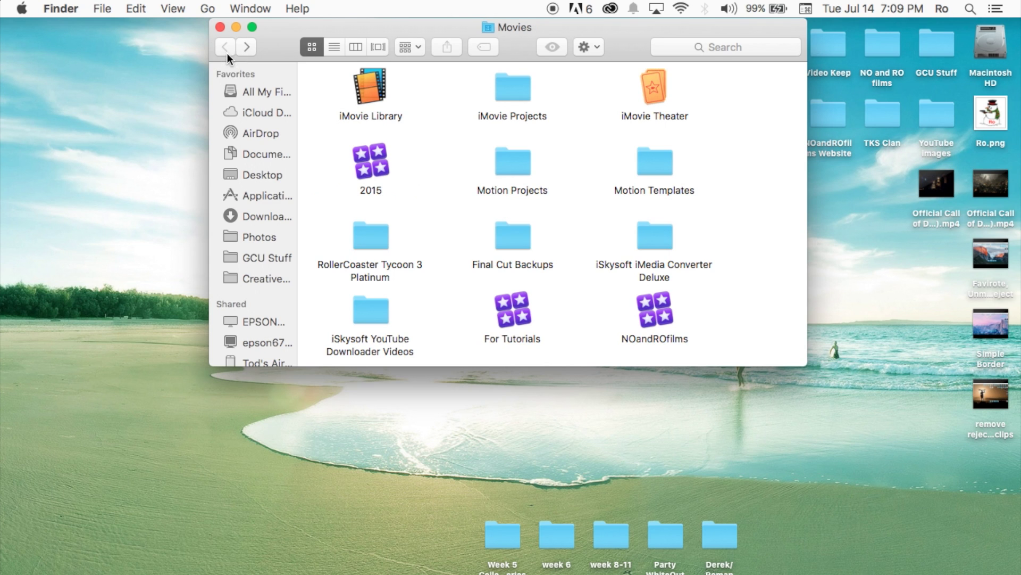
right_click(646, 299)
left_click(609, 288)
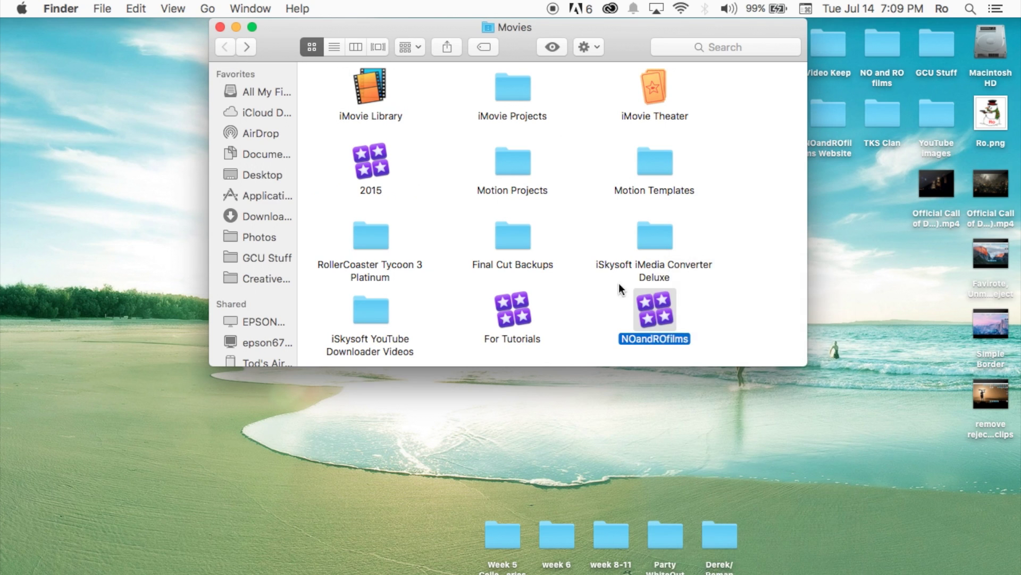
left_click(612, 286)
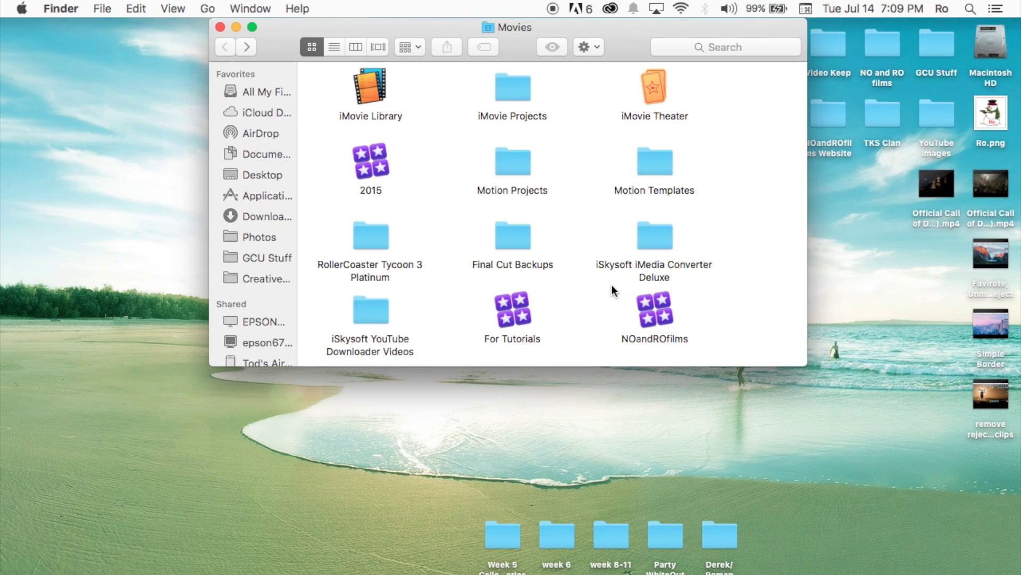
mouse_move(5, 218)
mouse_move(3, 362)
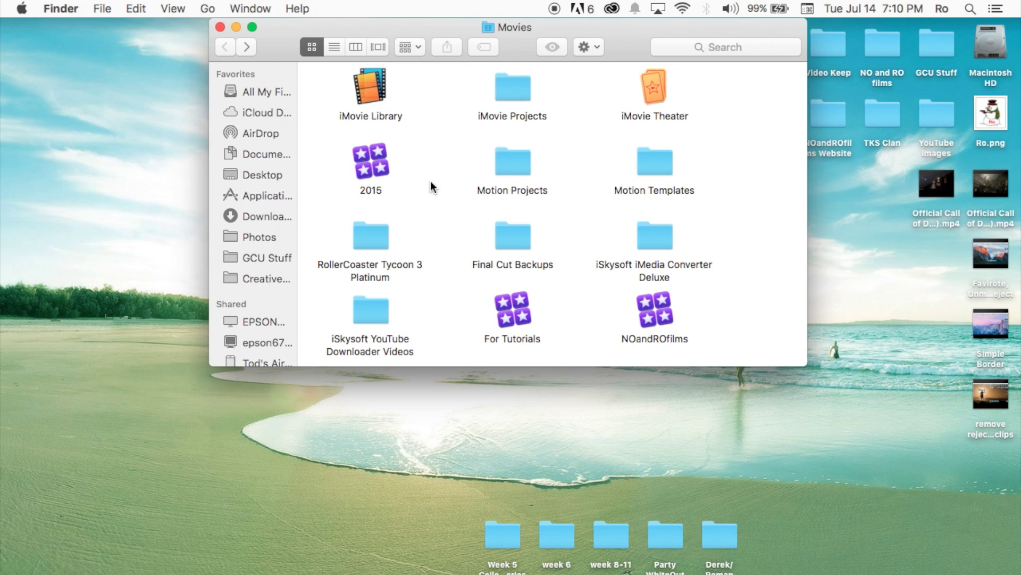
mouse_move(8, 193)
right_click(660, 318)
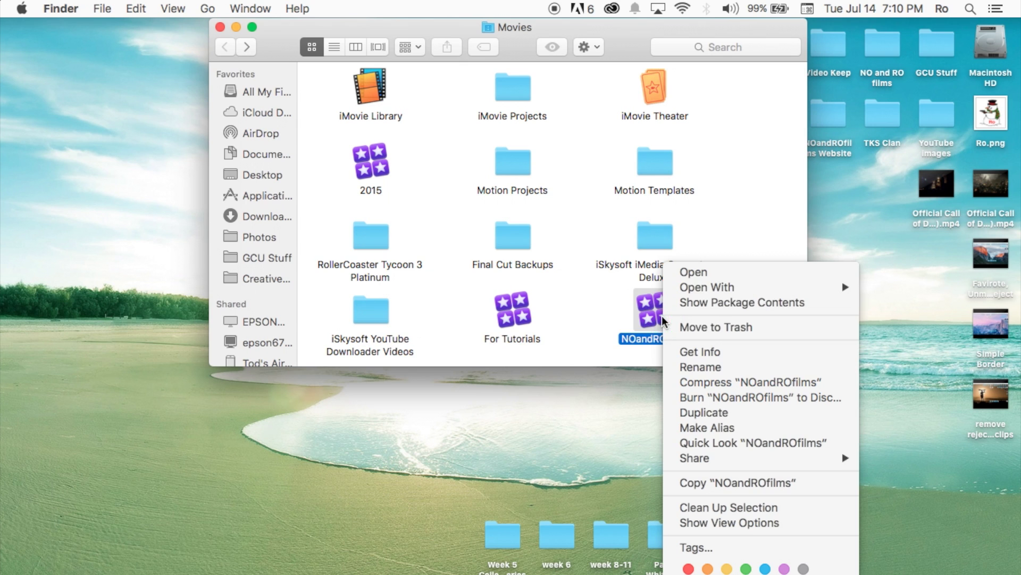
left_click(716, 307)
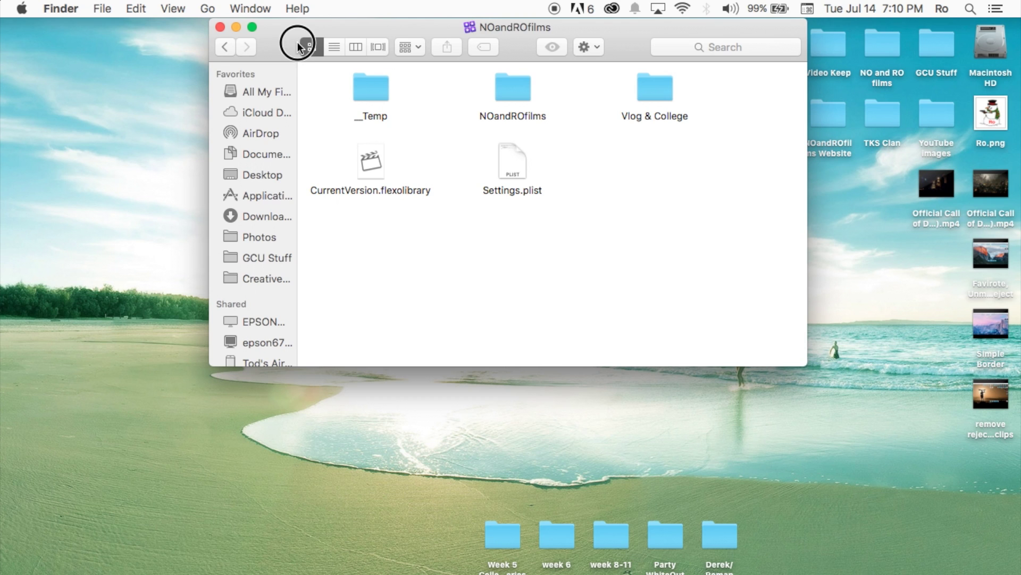
mouse_move(298, 42)
left_mouse_down()
mouse_move(282, 18)
mouse_move(293, 37)
left_mouse_up()
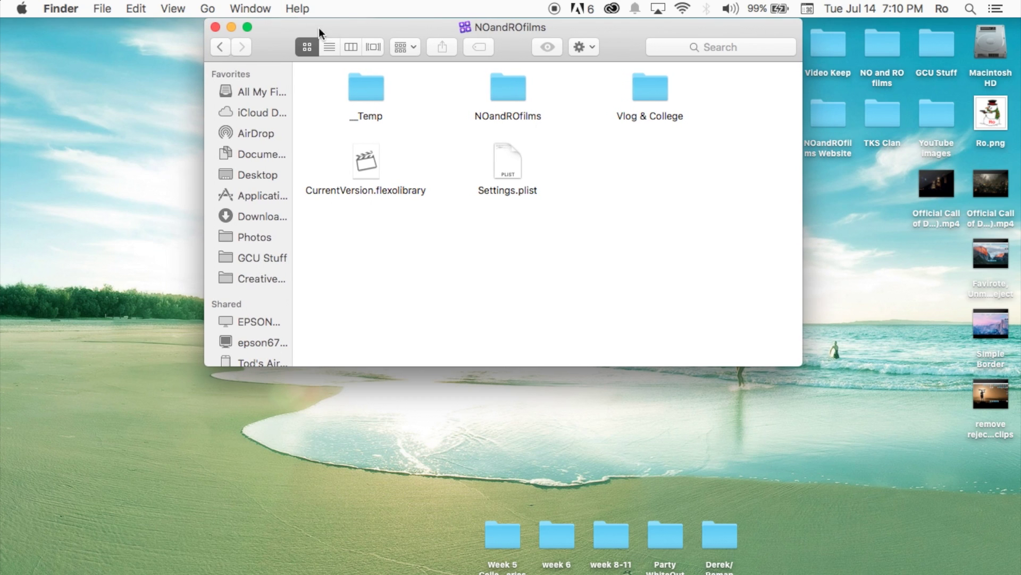
left_click(510, 90)
left_click(652, 96)
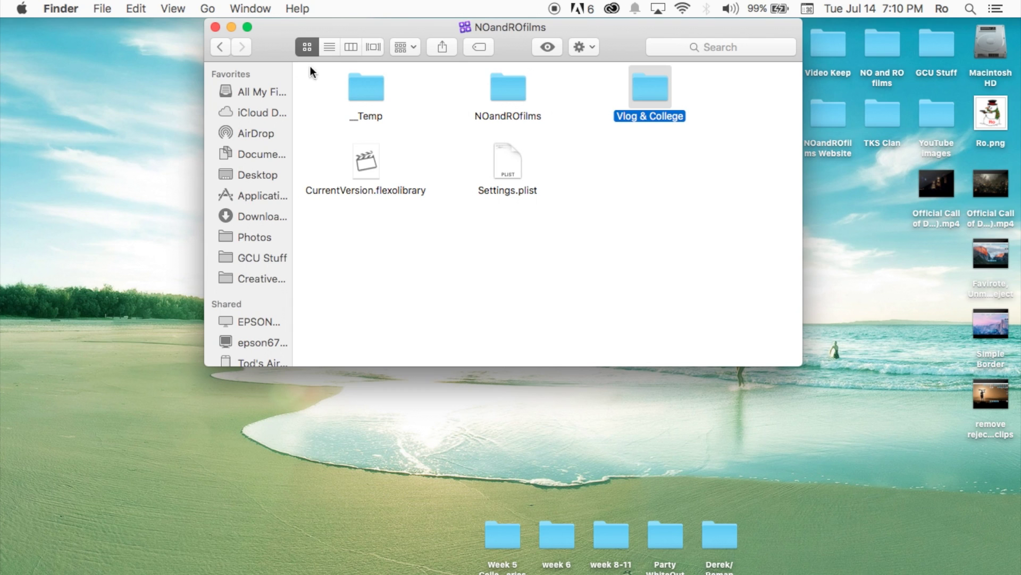
left_click(225, 47)
- Open For Tutorials' package contents, then the Tutorial event and its Final Cut Pro 10.2 Tutorial folder
right_click(505, 298)
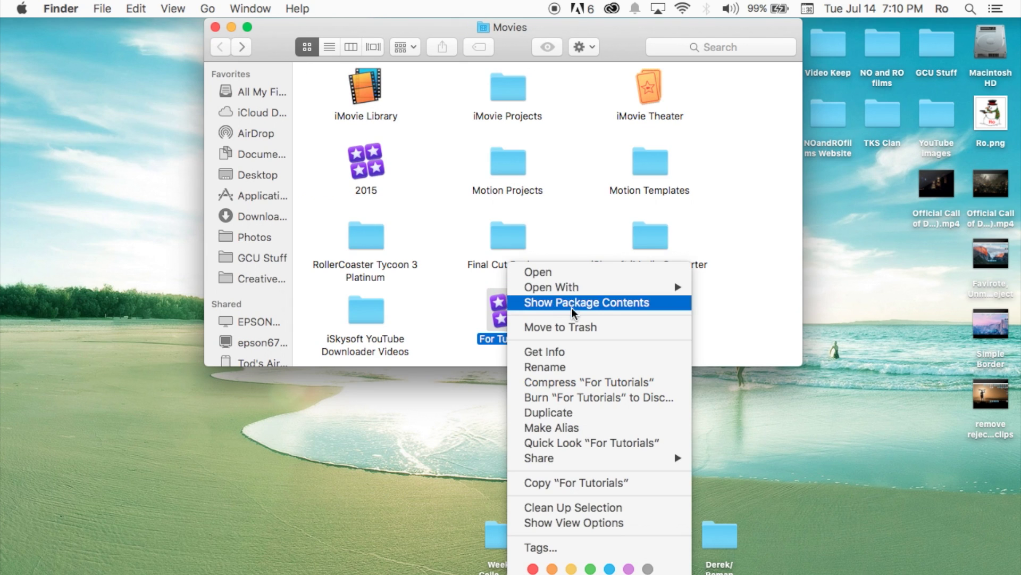
left_click(592, 304)
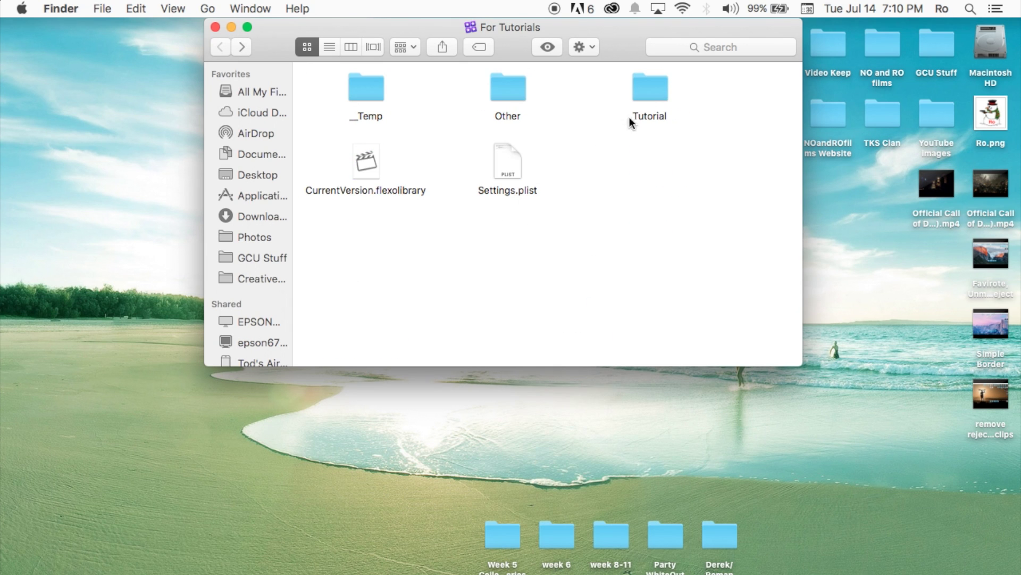
double_click(656, 100)
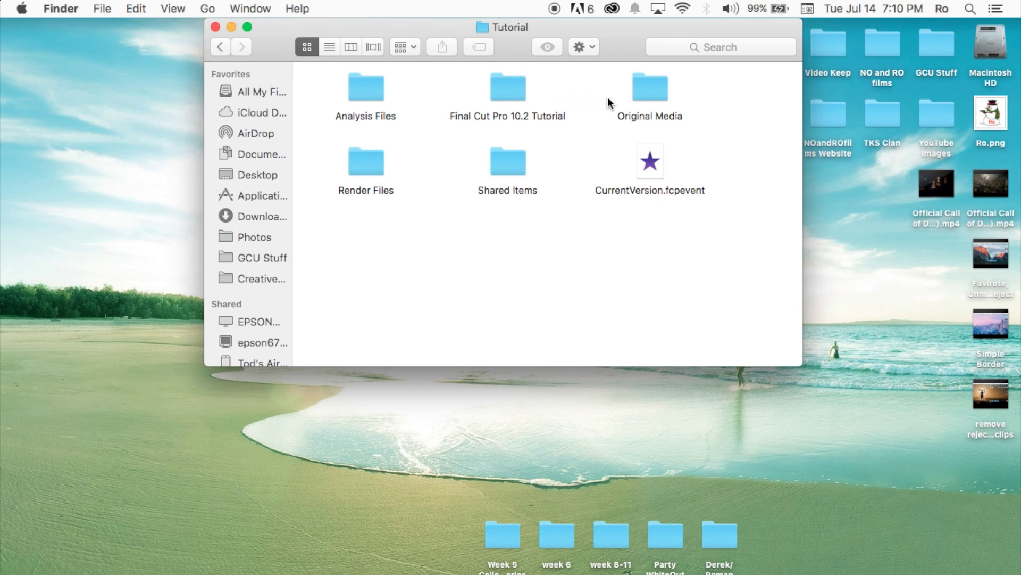
left_click(508, 87)
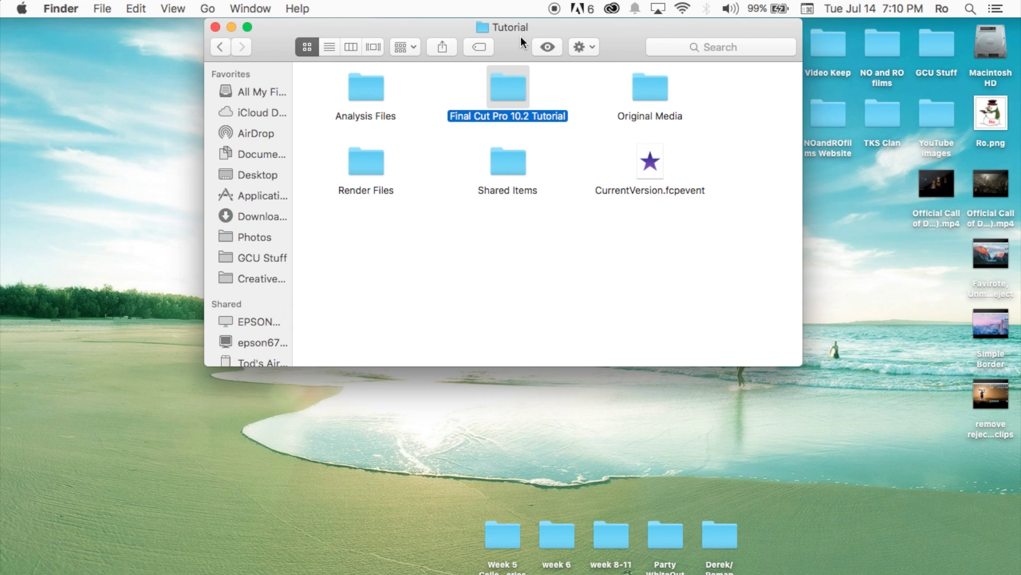
double_click(508, 99)
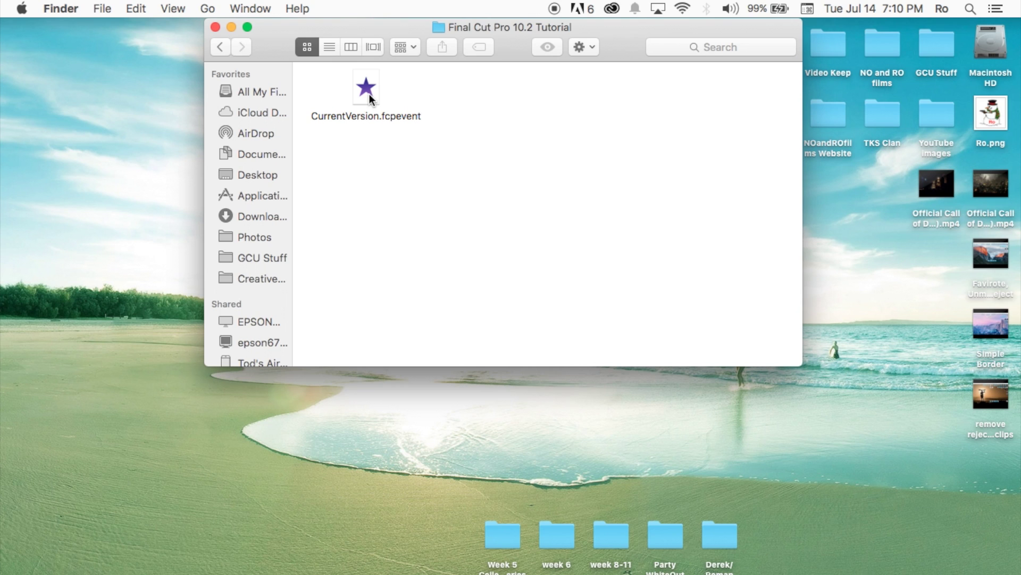
mouse_move(2, 175)
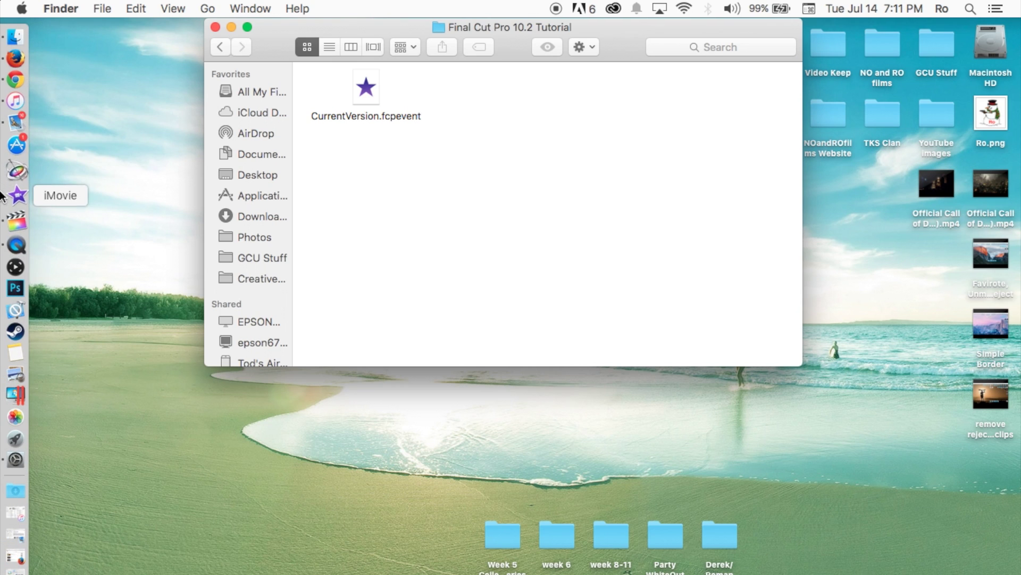
left_click(3, 218)
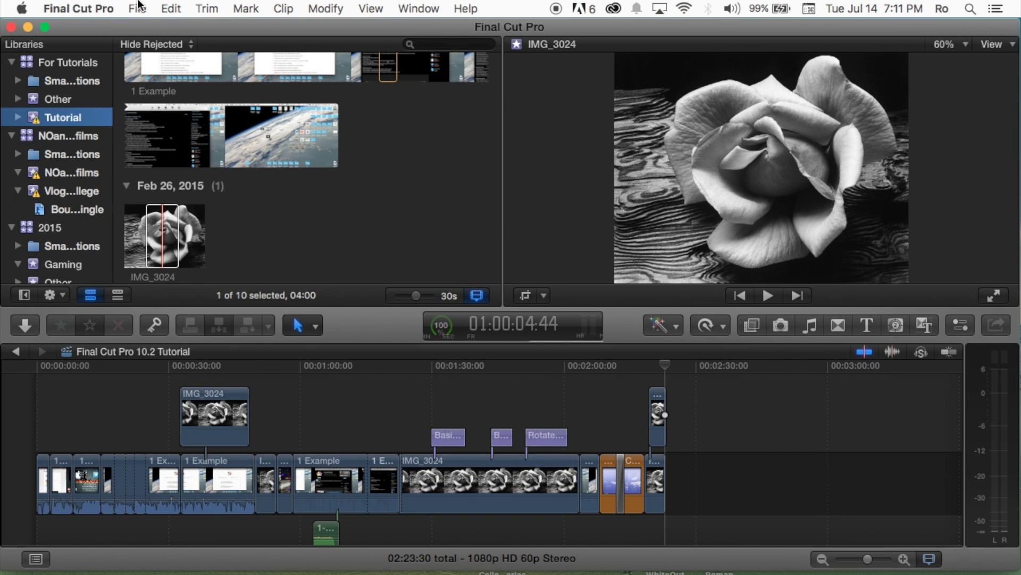
left_click(140, 7)
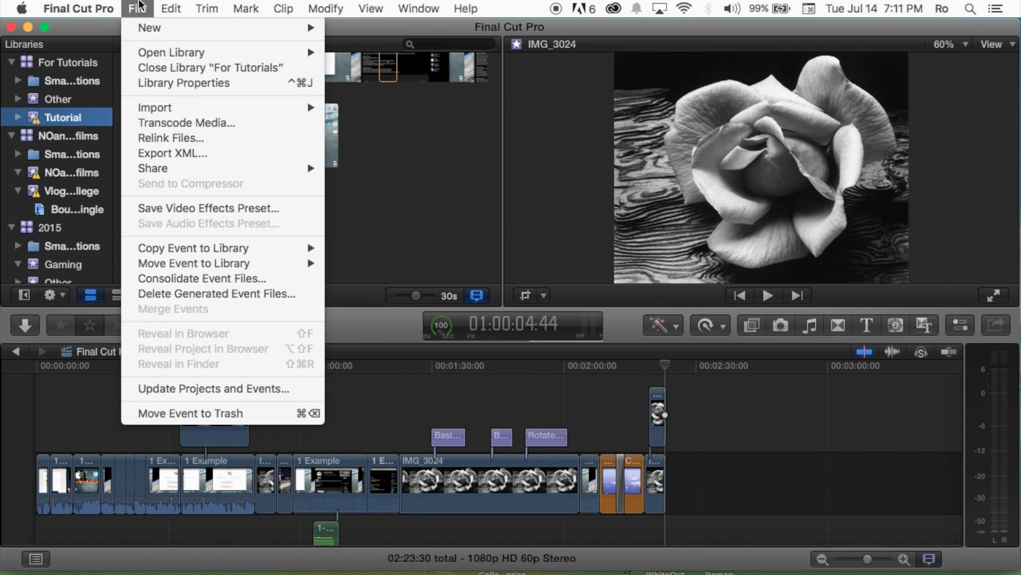
left_click(140, 8)
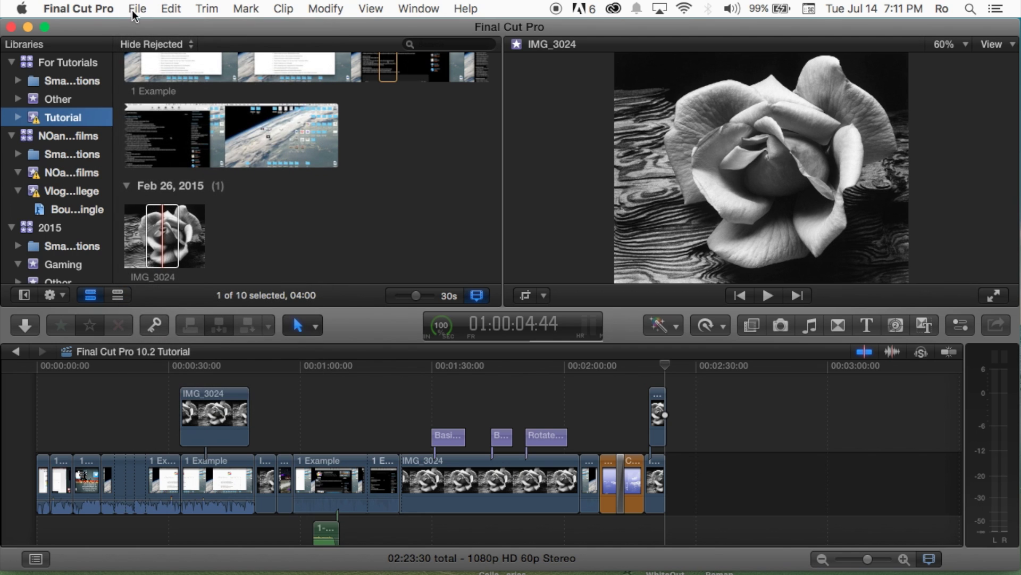
left_click(27, 27)
- Bring Finder forward and go back up to the Tutorial event folder
left_click(345, 31)
left_click(219, 47)
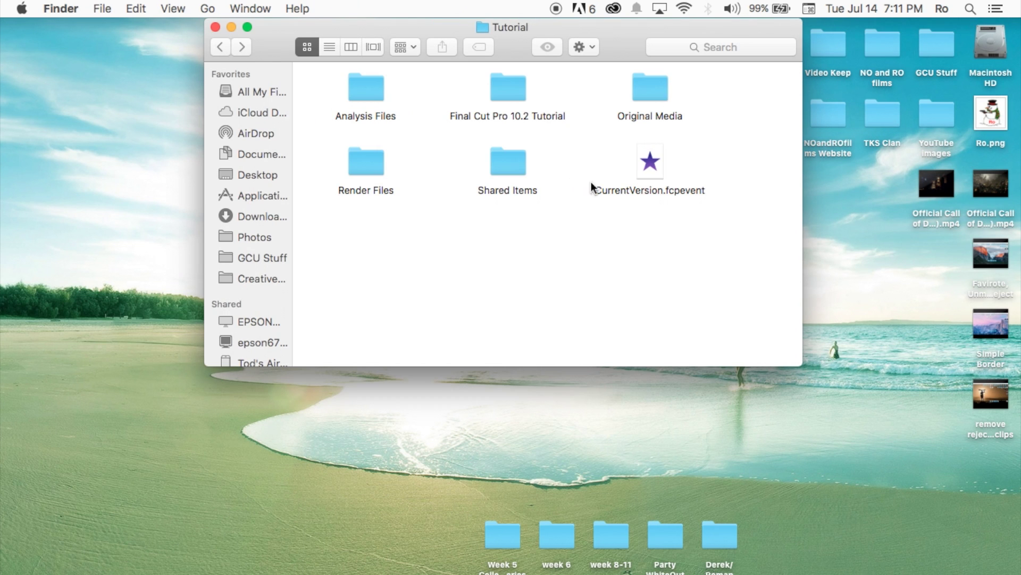